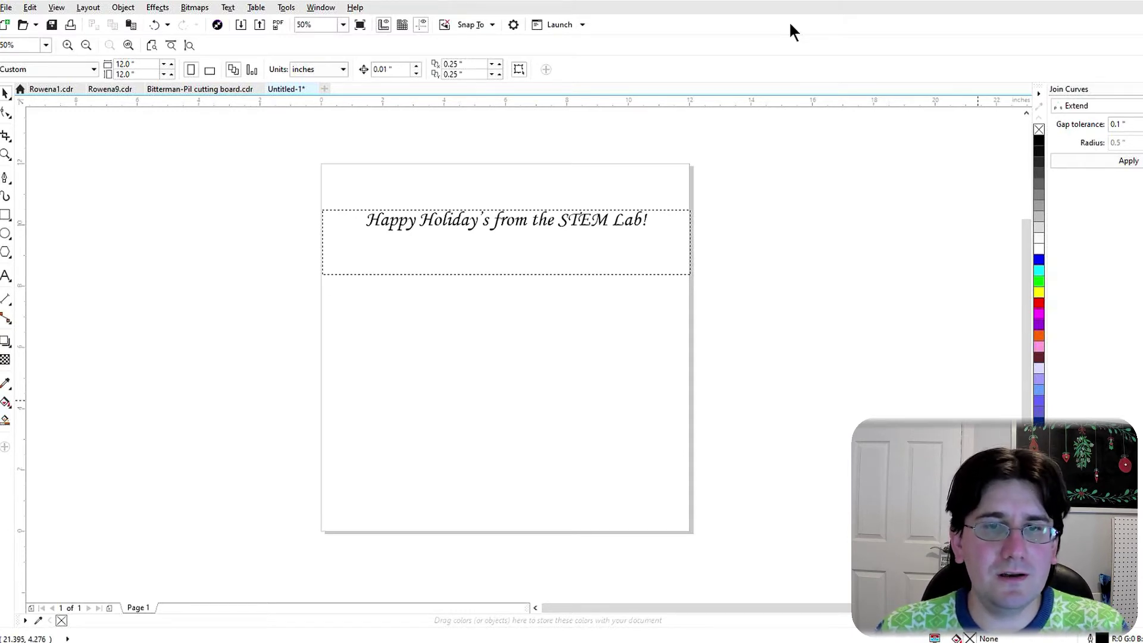
- Select the Ellipse tool from the toolbox
click(5, 234)
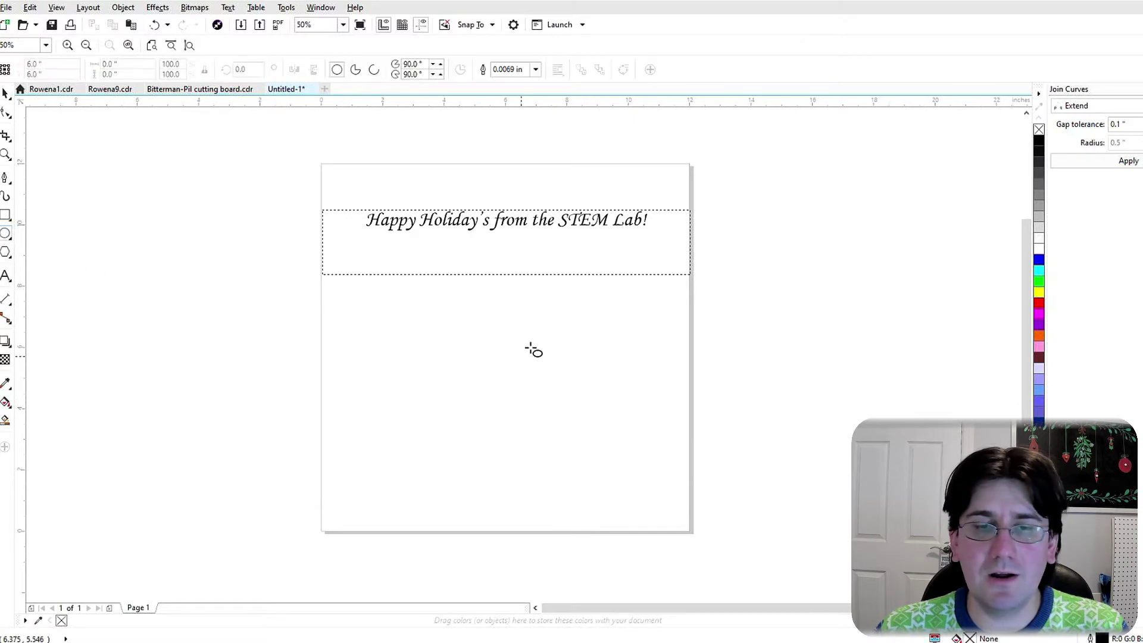
- Draw a circle below the heading and size it to 4 in wide by 4 in tall
drag(551, 338, 441, 442)
click(125, 64)
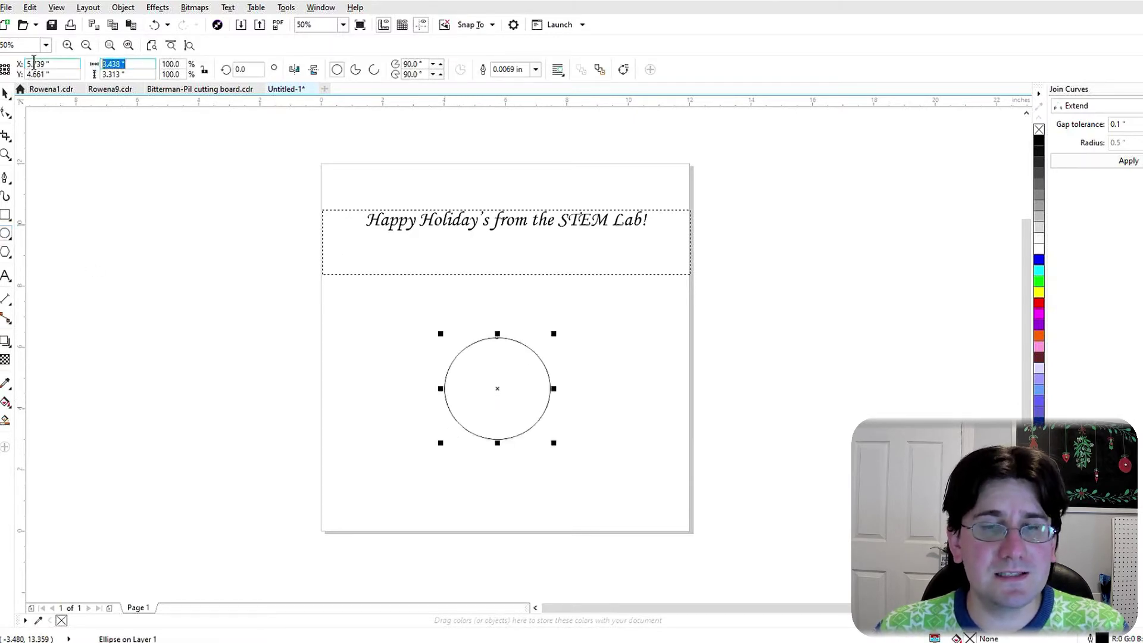
text(4)
key(Tab)
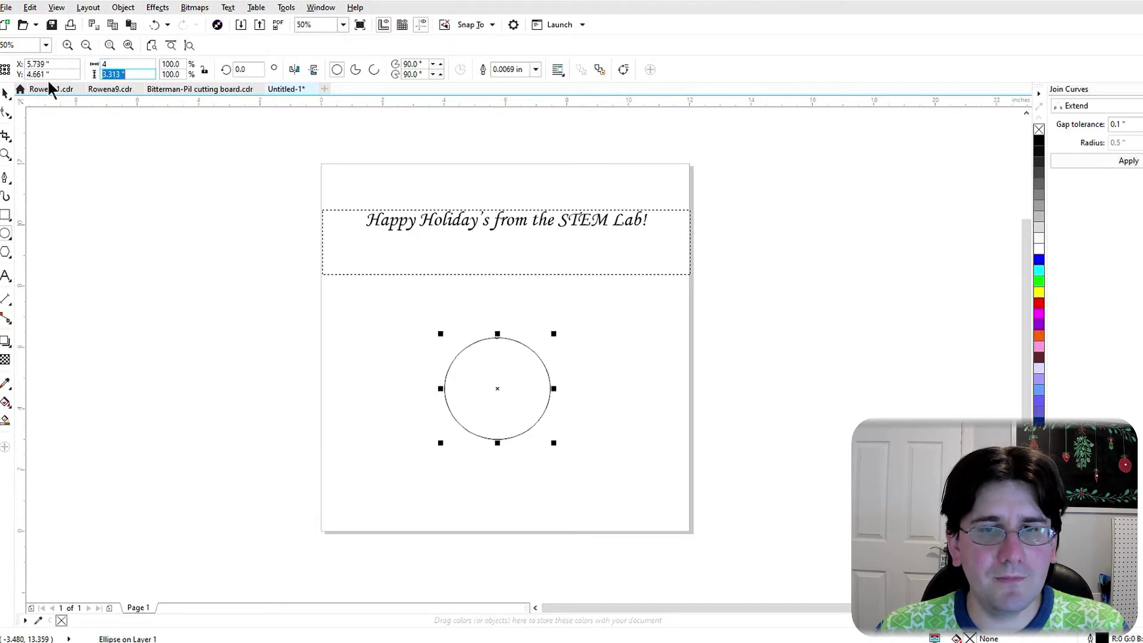
text(4)
key(Return)
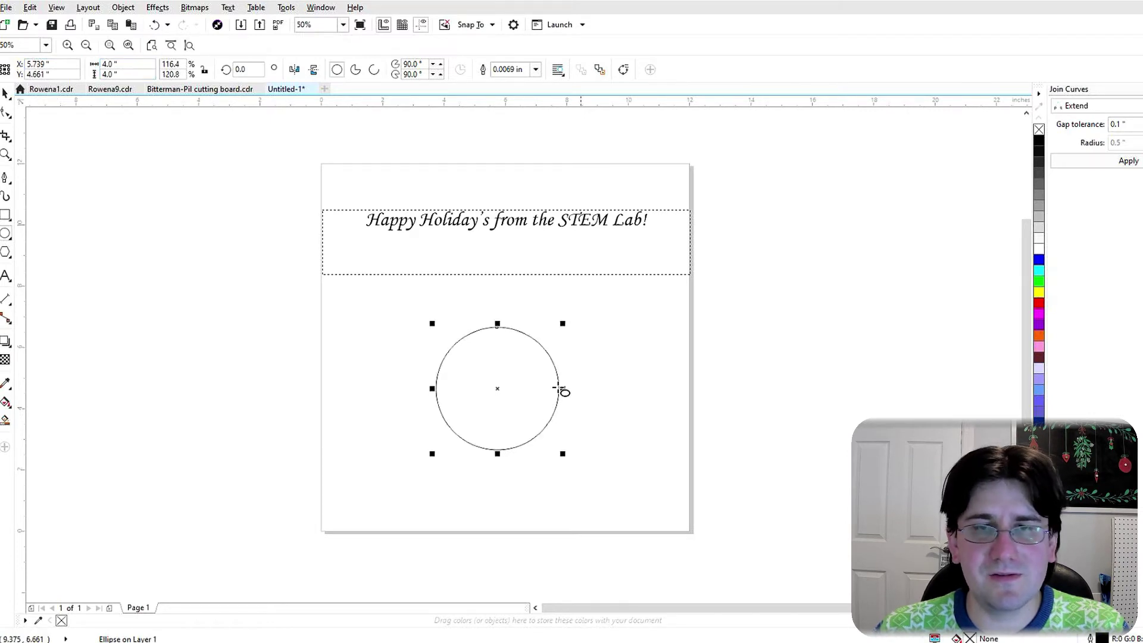
scroll(486, 363, up, 1)
scroll(486, 363, up, 1)
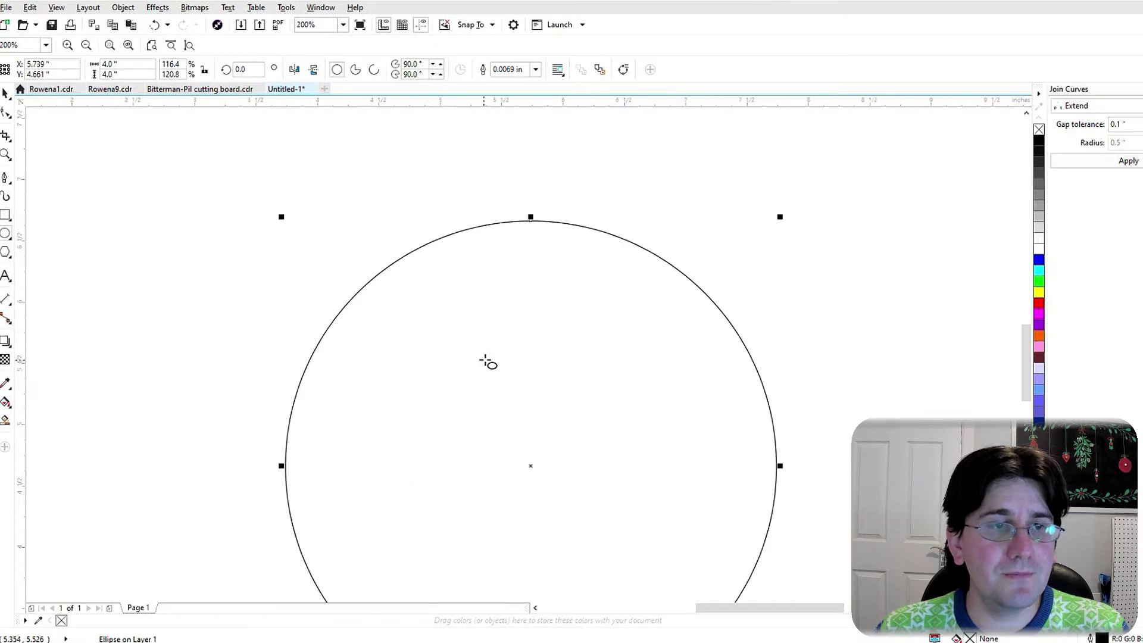
- Place a text insertion point on the circle's top edge, discarding a stray text frame
click(4, 279)
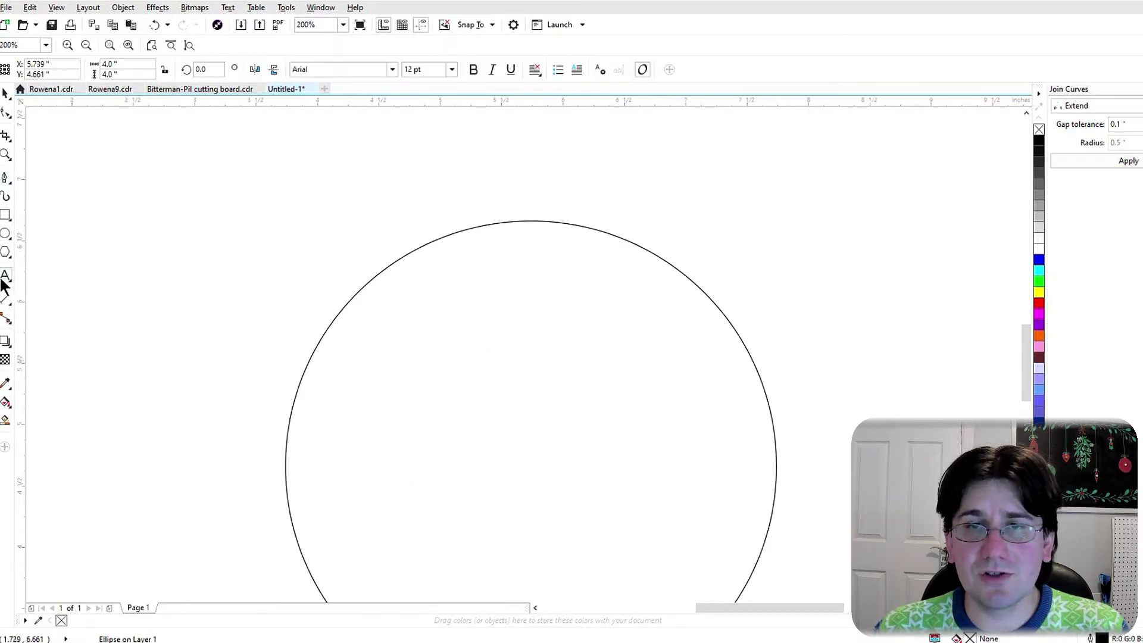
click(498, 174)
drag(497, 179, 649, 190)
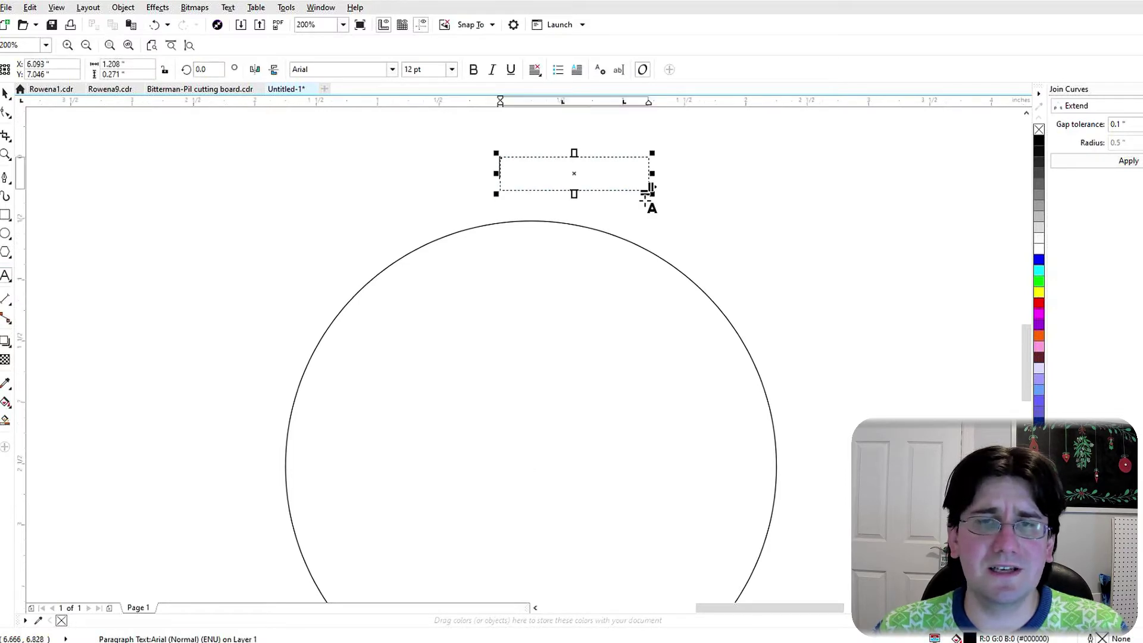
key(ctrl+z)
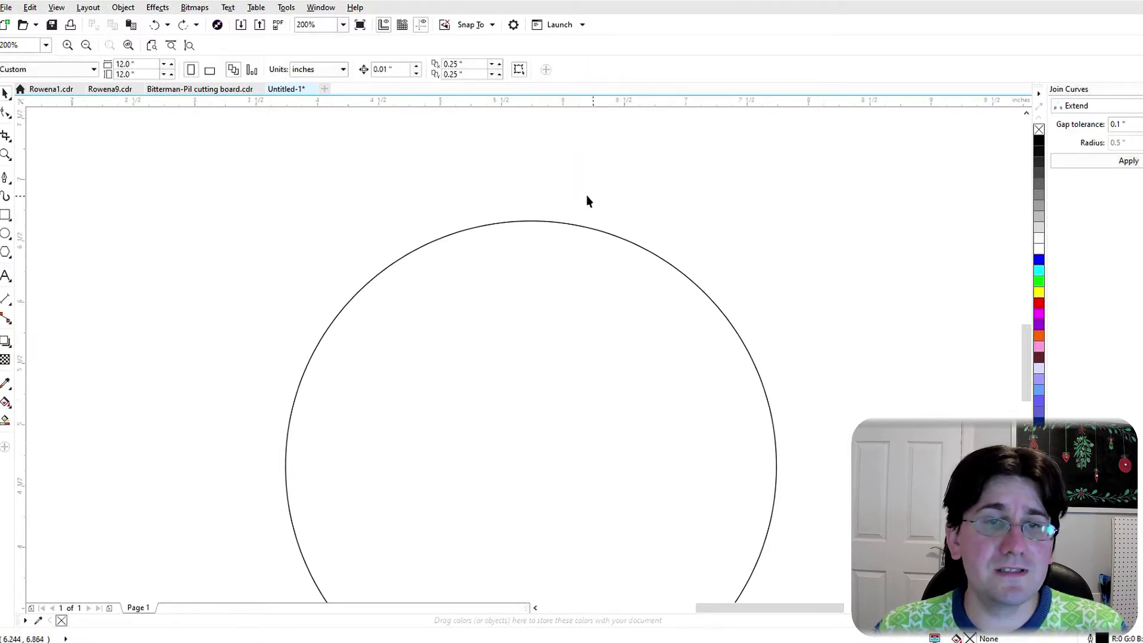
click(5, 275)
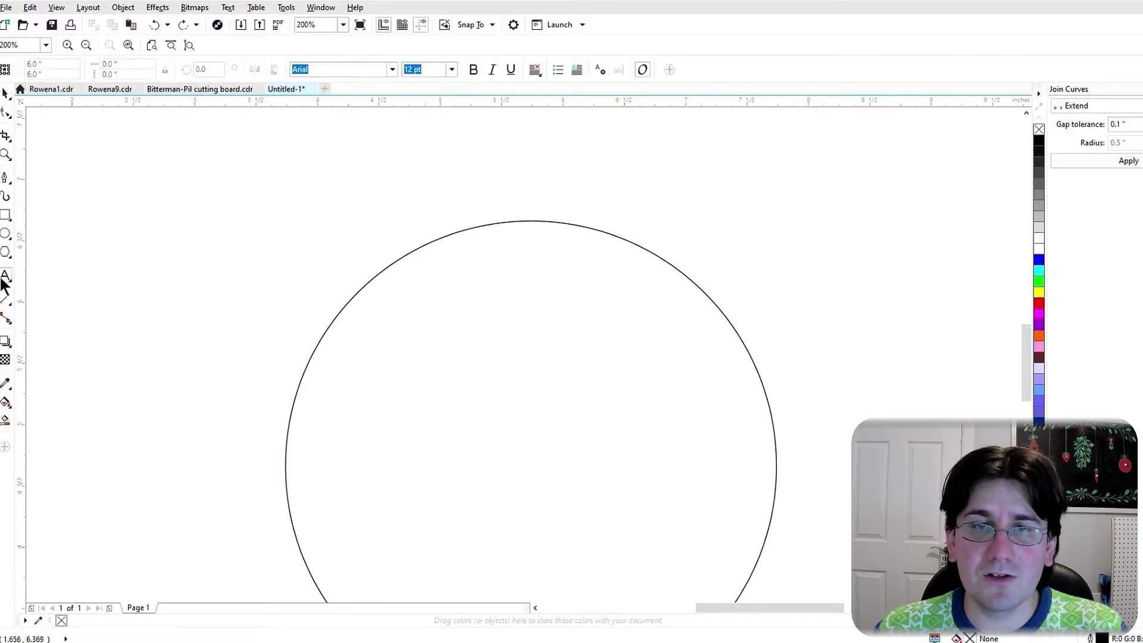
click(516, 222)
text(Ha)
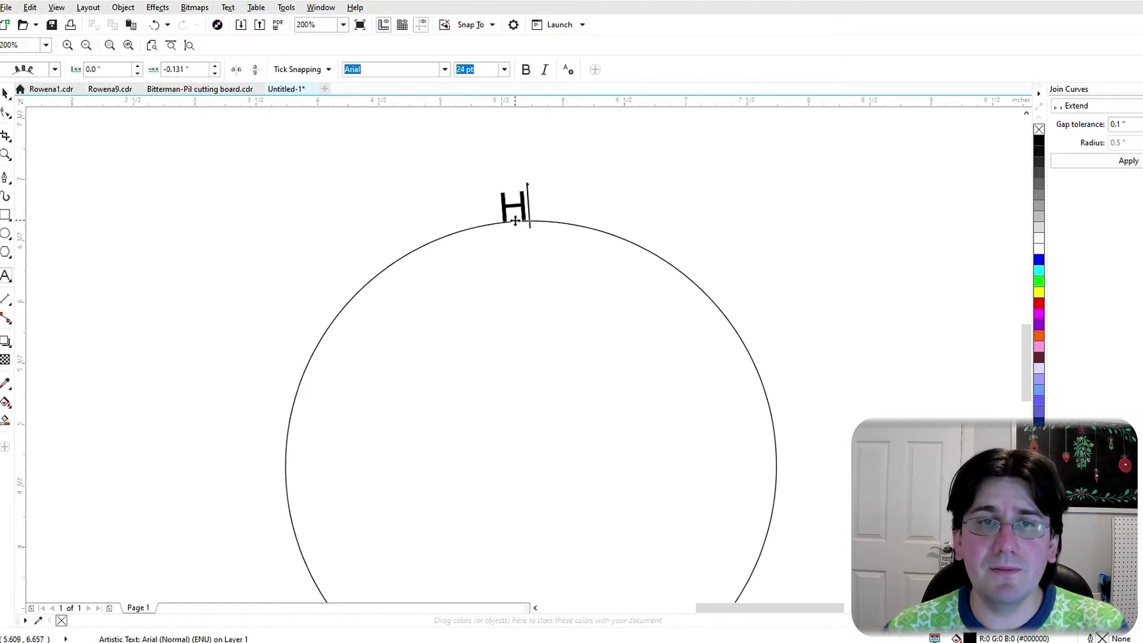
key(BackSpace)
key(BackSpace)
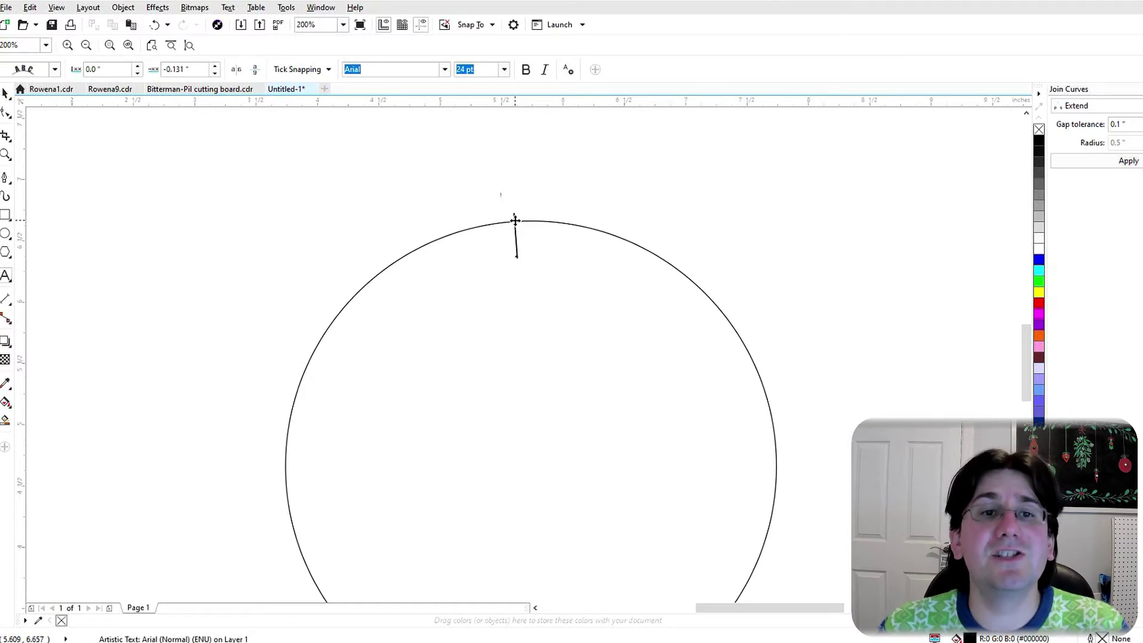
- Set Monotype Corsiva at 34 pt and type 'Happy Holiday's from the STEM Lab!' along the circle
click(445, 69)
click(419, 107)
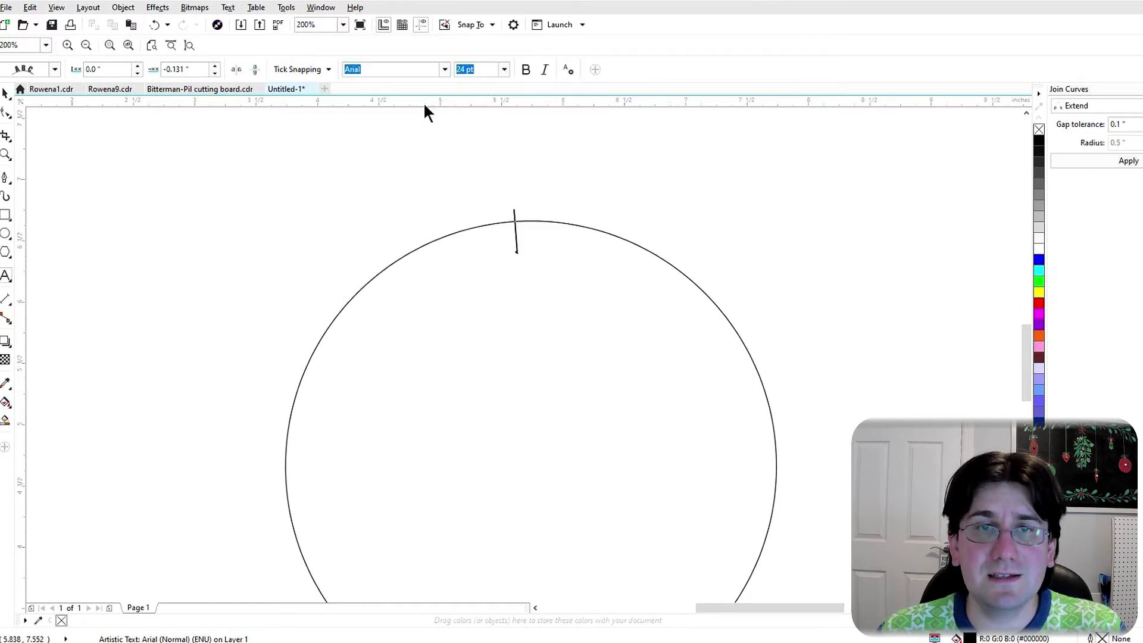
click(467, 70)
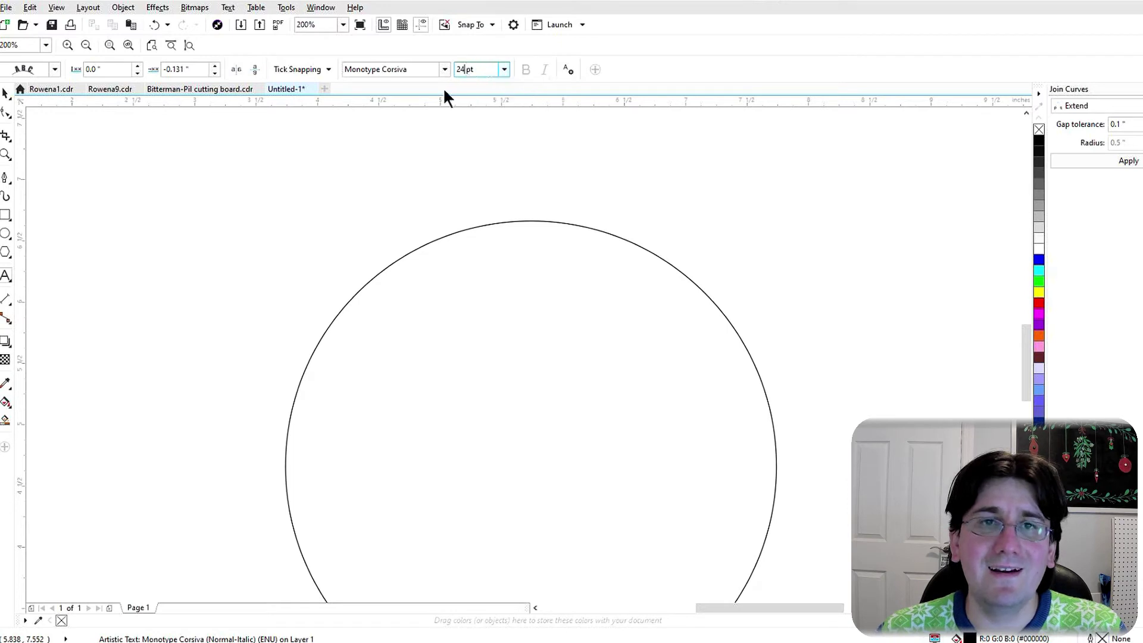
text(3)
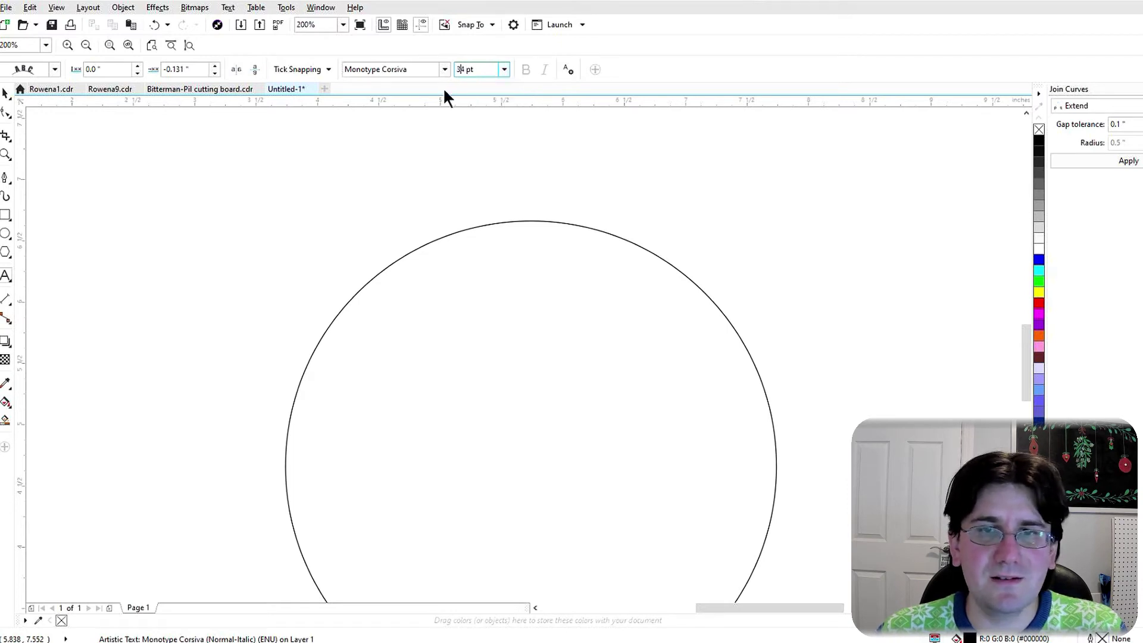
key(Return)
text(Ha)
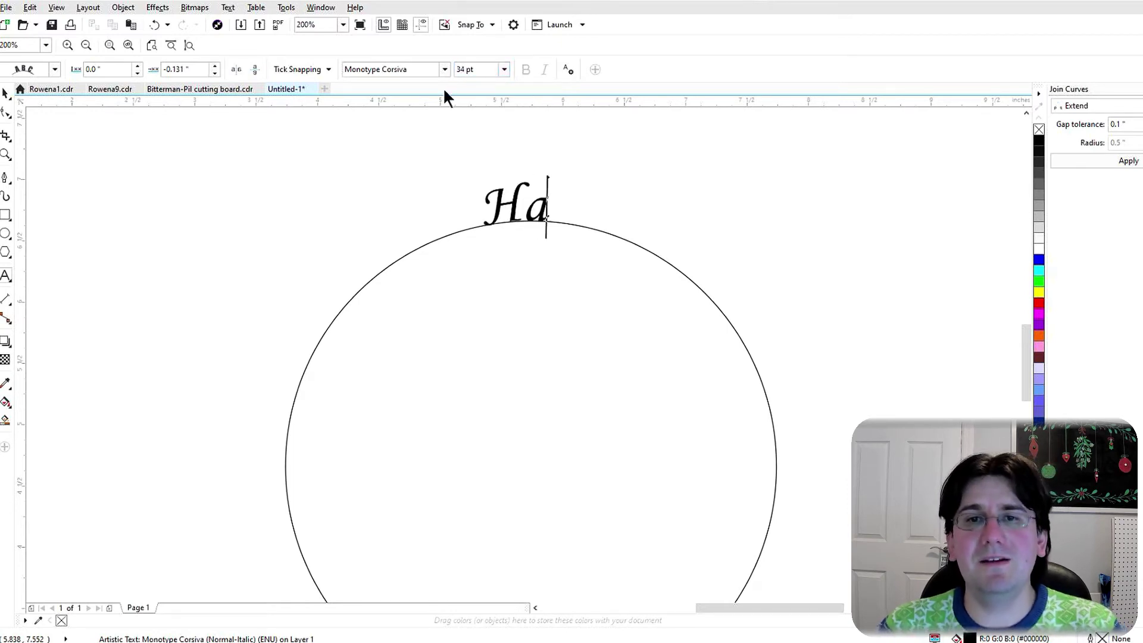
text(ppy Ho)
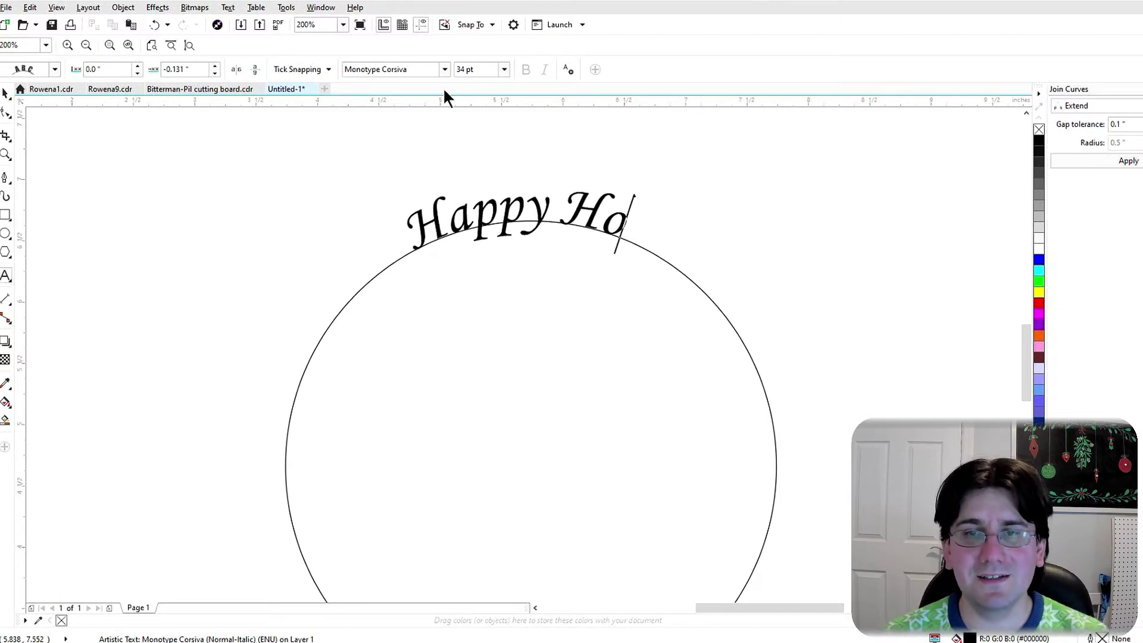
text(liday's)
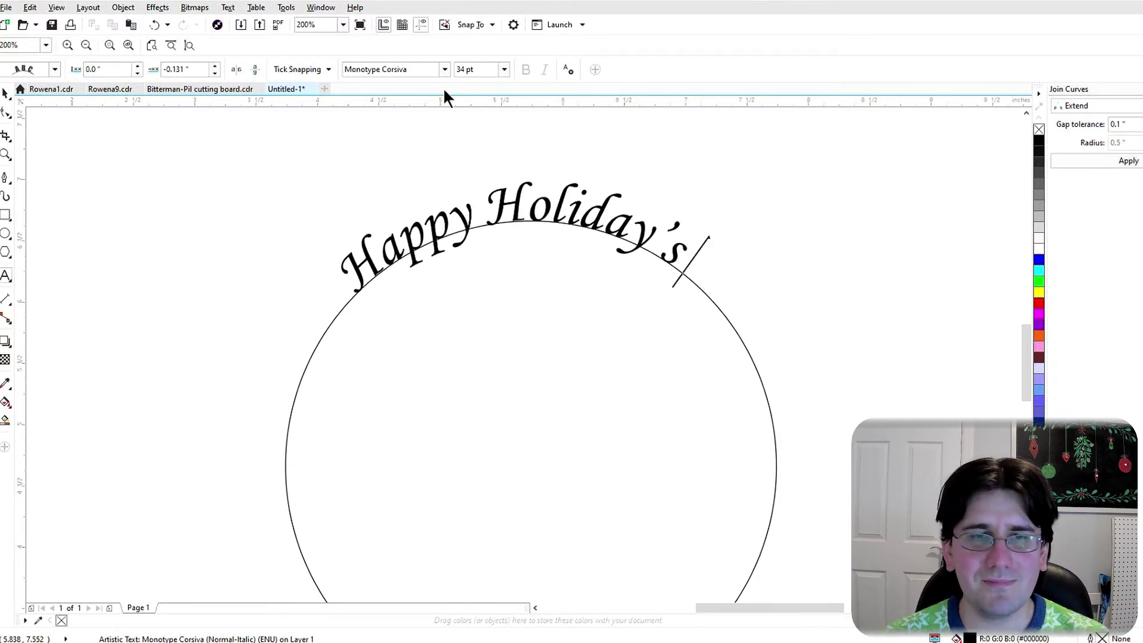
text( from the S)
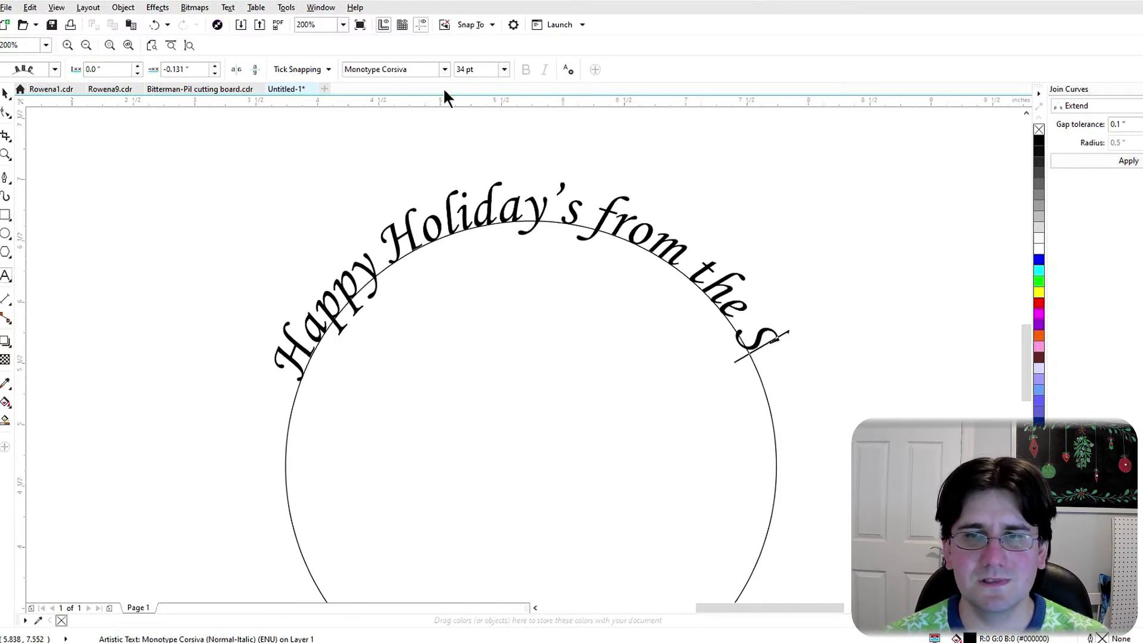
text(TEM La)
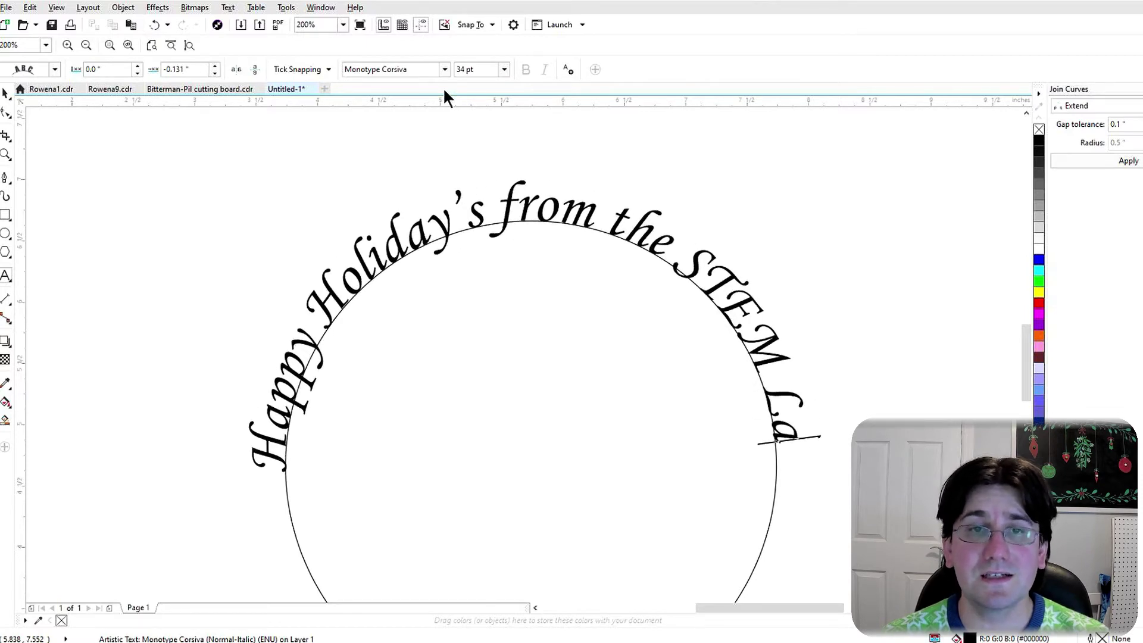
text(b!)
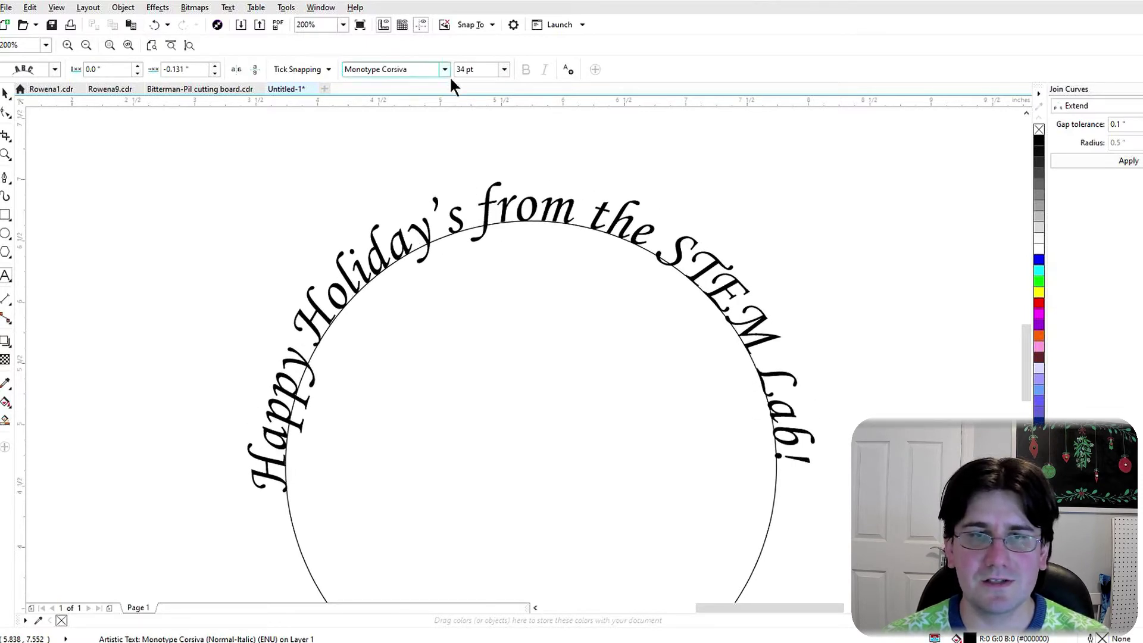
scroll(601, 375, down, 3)
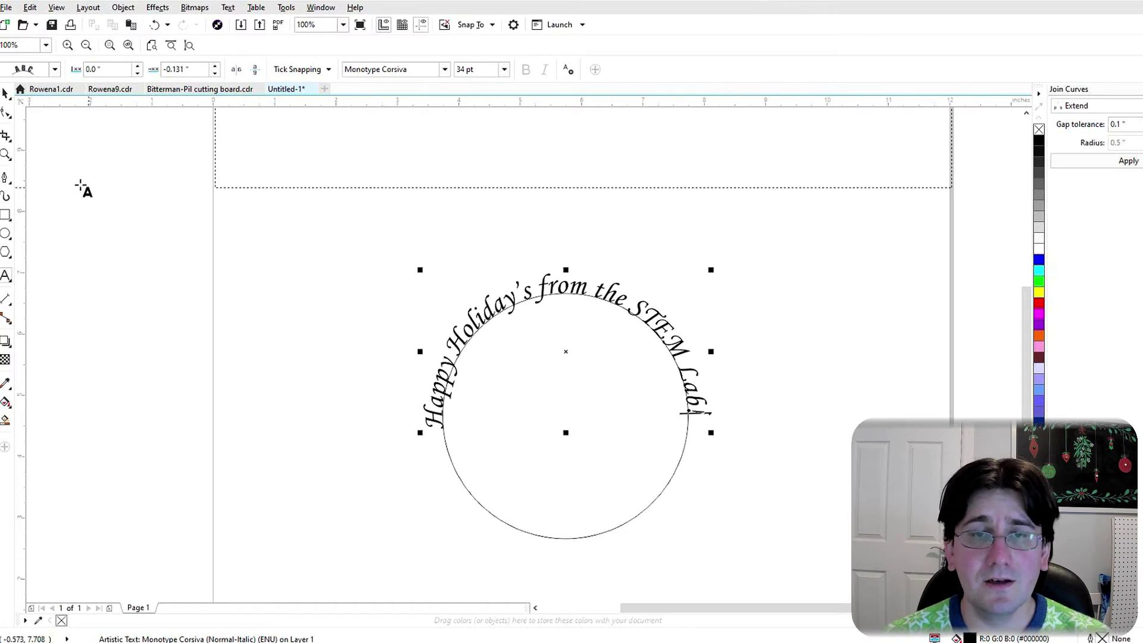
- Drag the curved greeting inward until it sits 0.5 in inside the circle's edge
drag(607, 401, 576, 309)
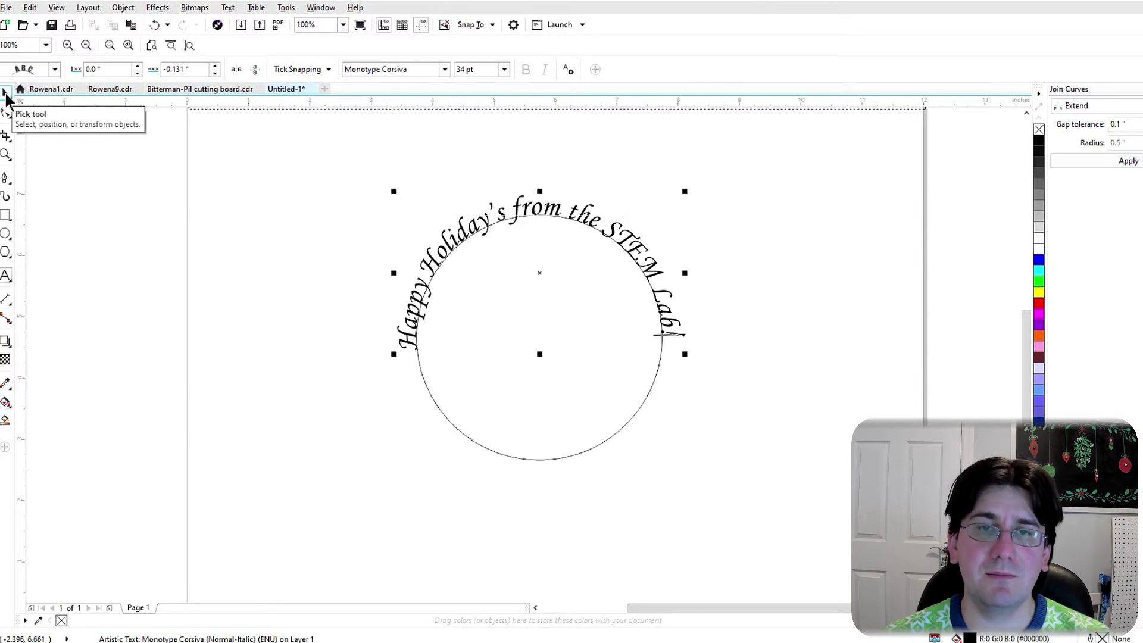
click(5, 95)
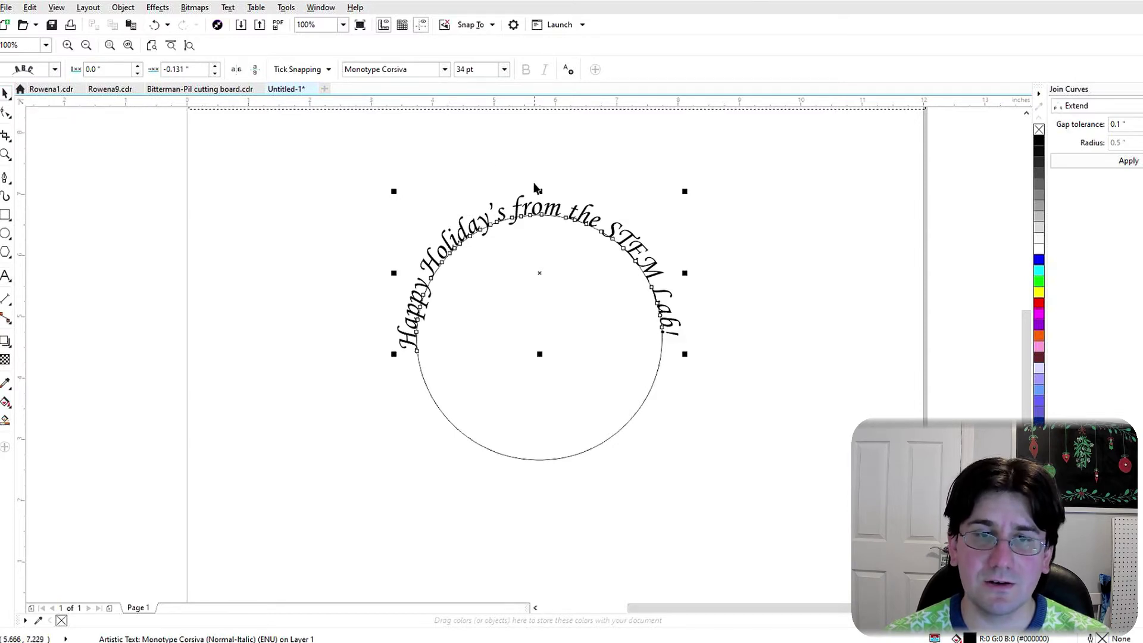
mouse_move(519, 207)
mouse_down()
mouse_move(479, 219)
mouse_move(426, 279)
mouse_move(410, 374)
mouse_move(456, 420)
mouse_move(547, 476)
mouse_move(465, 428)
mouse_move(523, 194)
mouse_move(538, 206)
mouse_move(536, 237)
mouse_move(553, 184)
mouse_move(529, 231)
mouse_up()
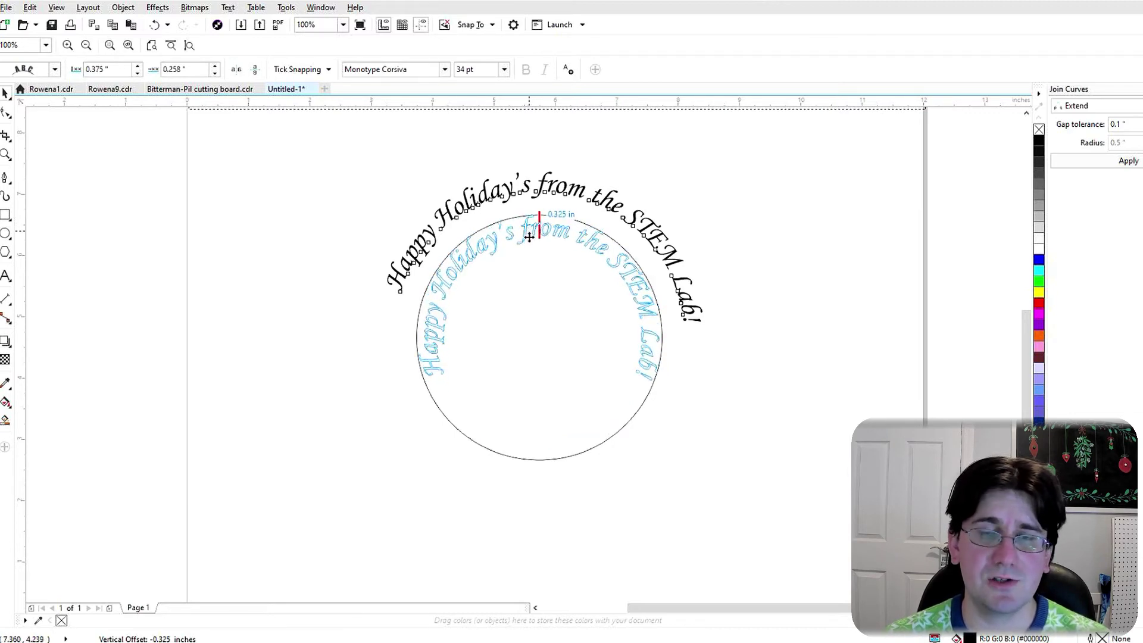
drag(528, 237, 530, 243)
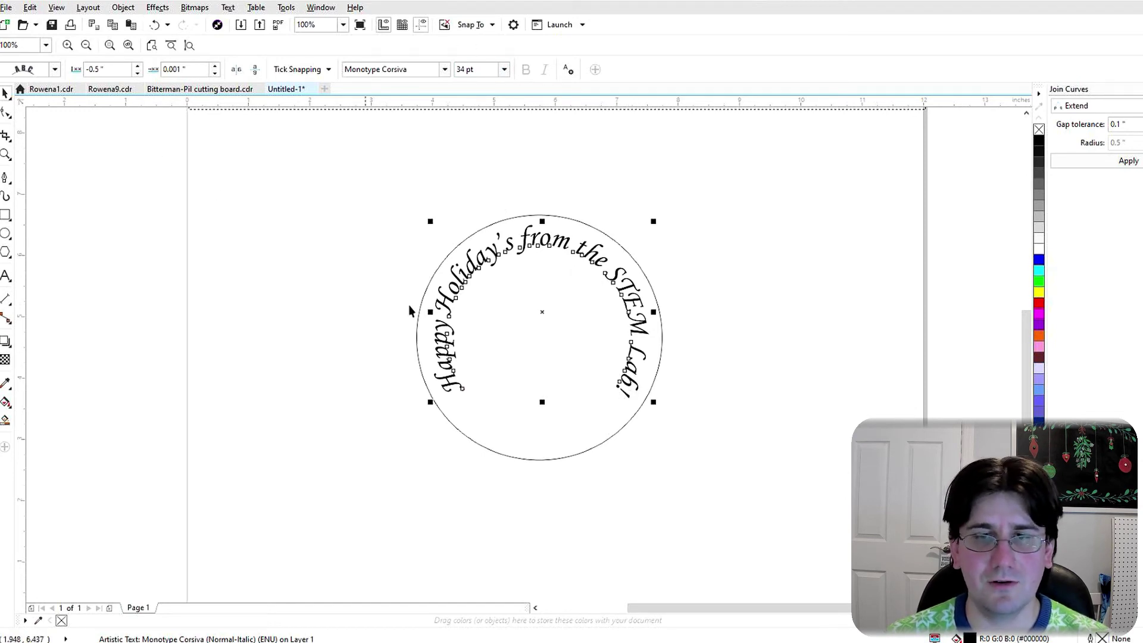
click(649, 393)
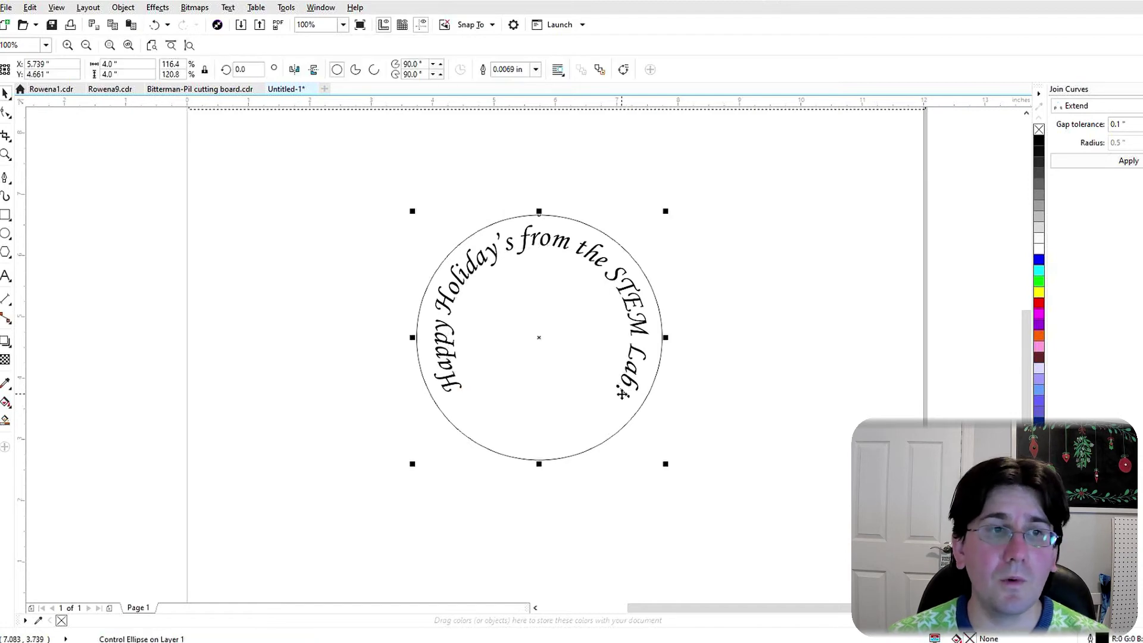
- Select the curved greeting's text and change its font size from 34 pt to 32 pt
click(622, 393)
key(F8)
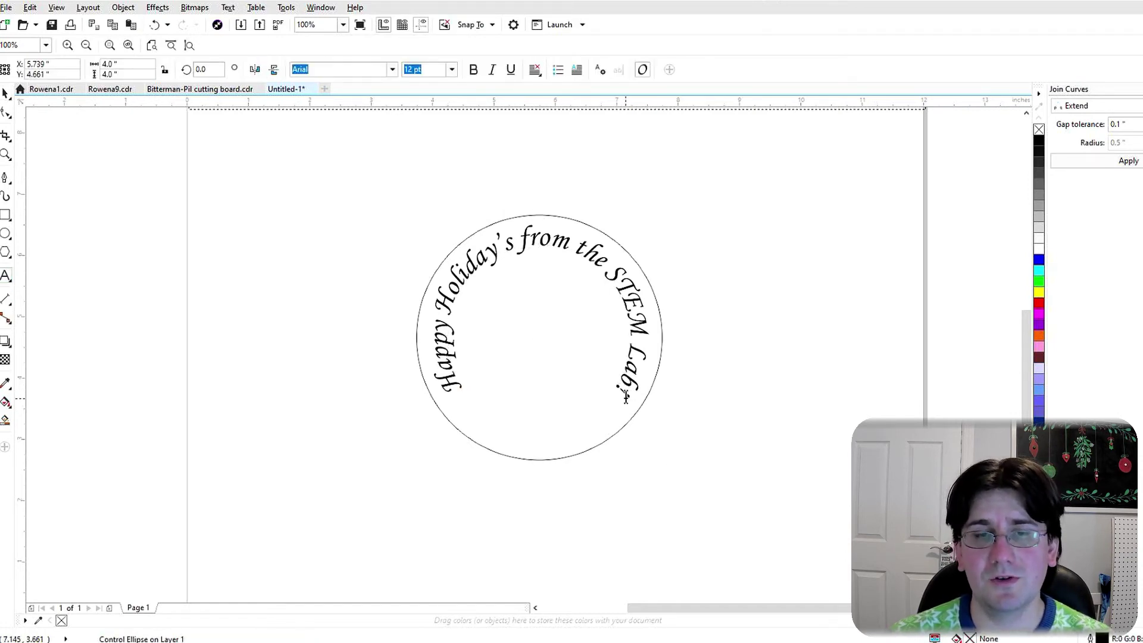
drag(625, 399, 424, 406)
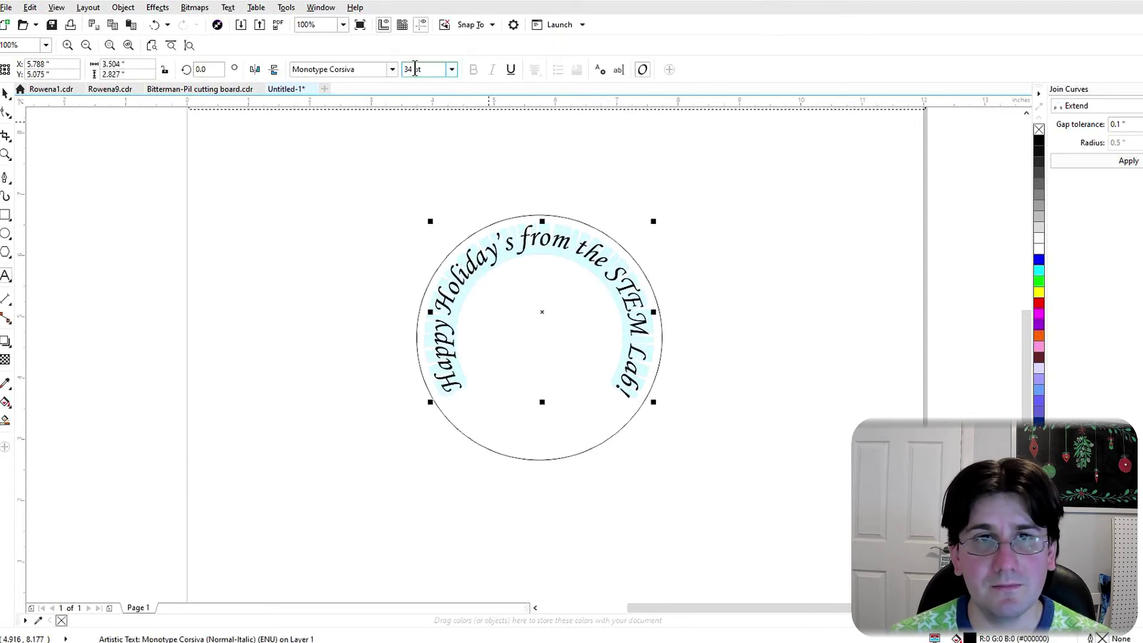
click(410, 69)
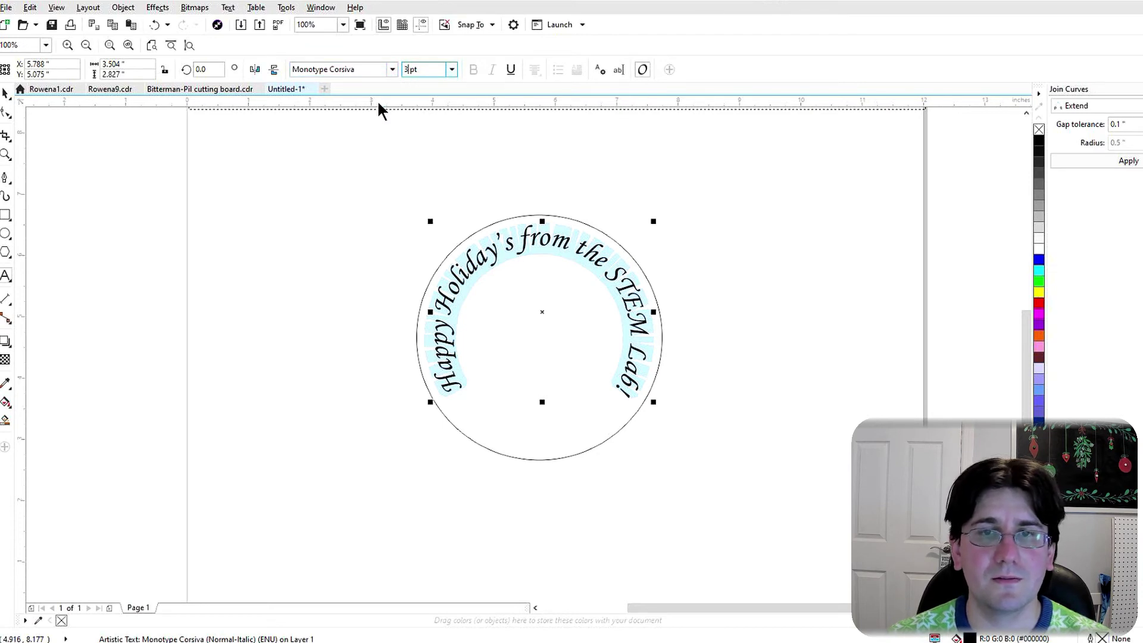
text(2)
key(Return)
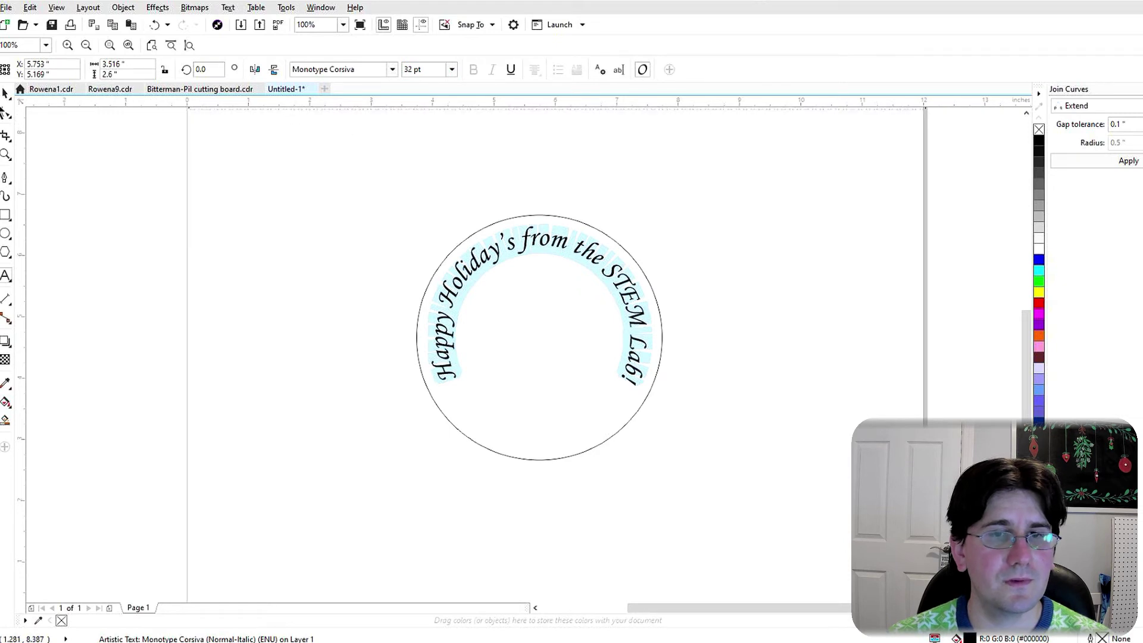
key(F8)
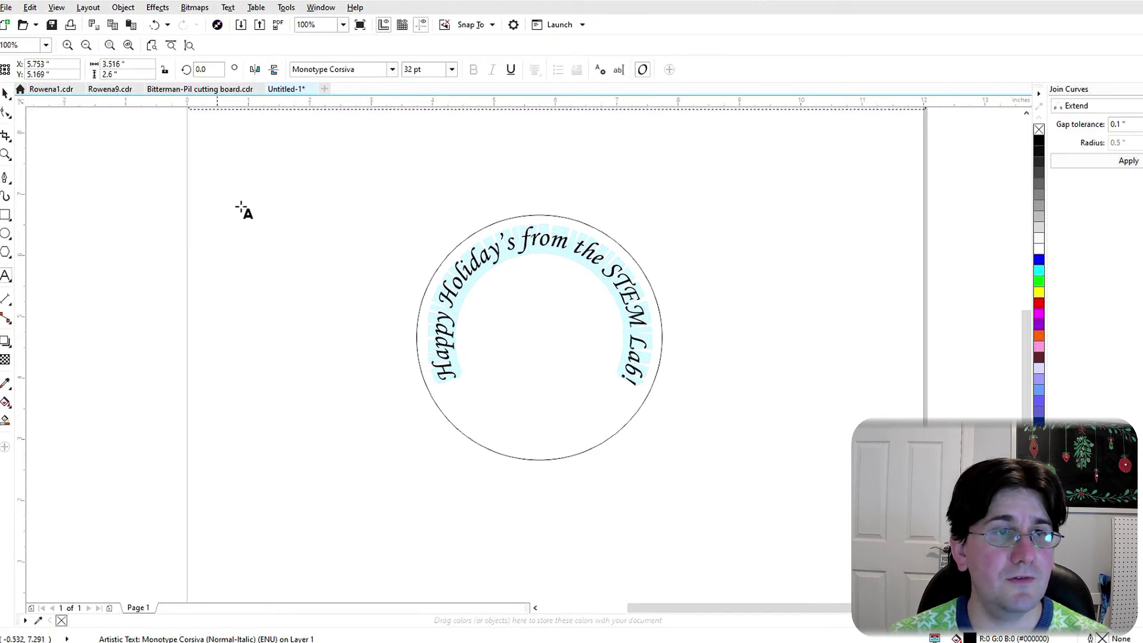
click(262, 207)
click(6, 94)
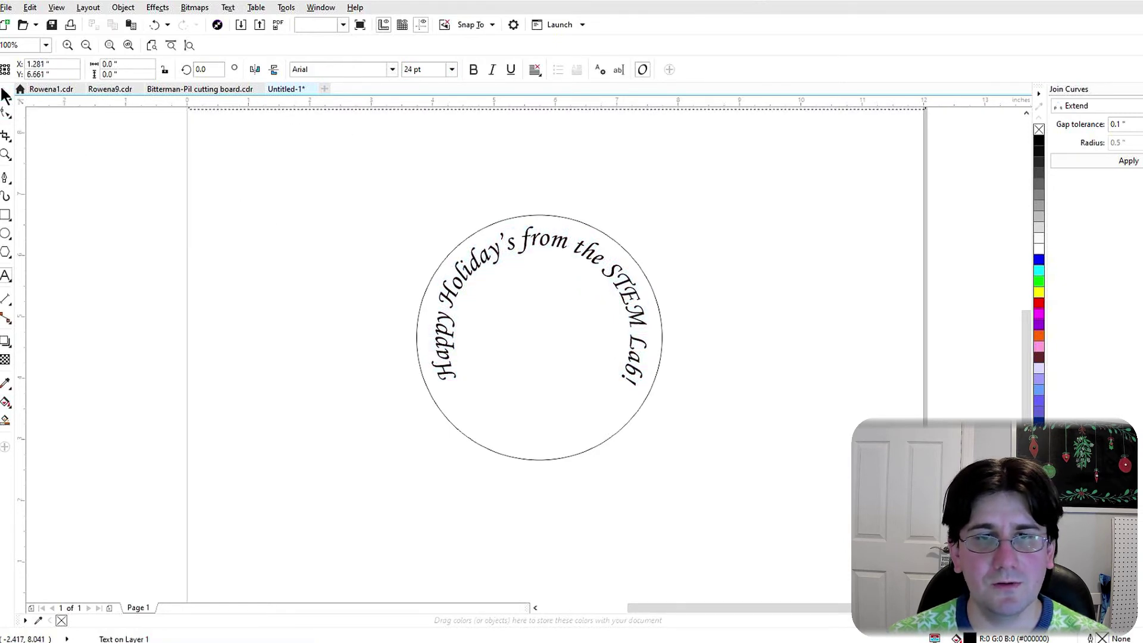
click(468, 241)
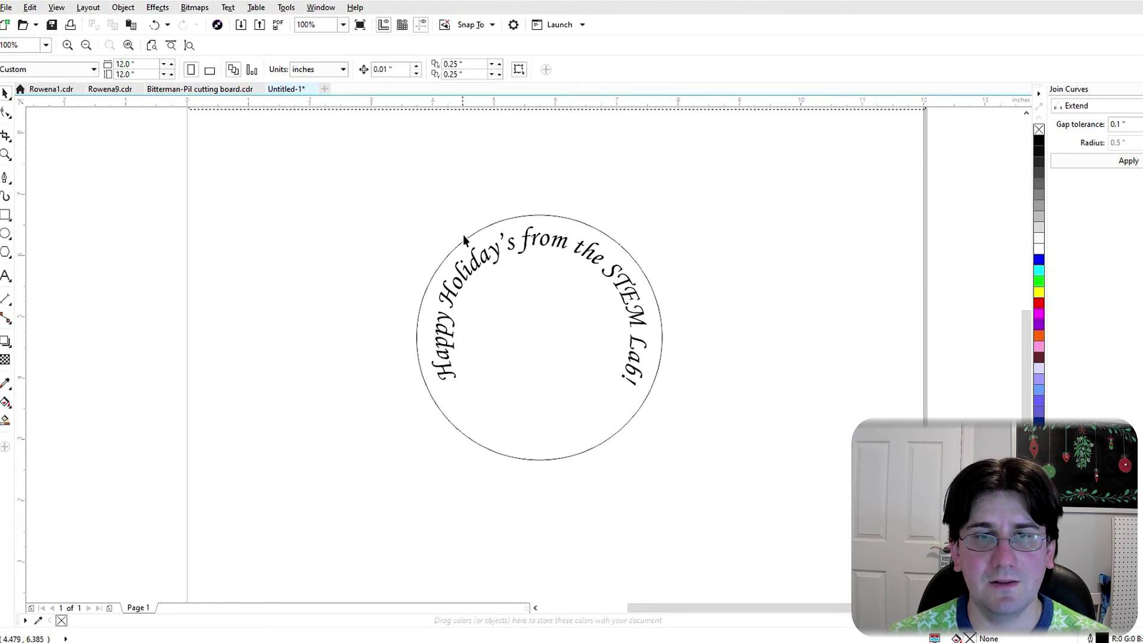
key(F10)
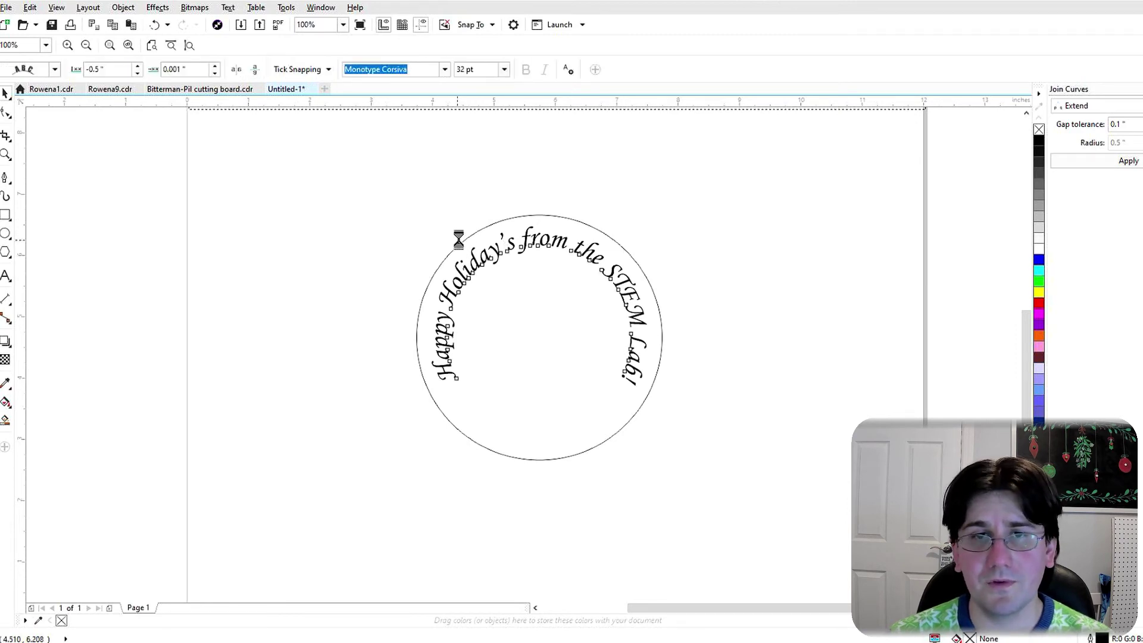
click(5, 94)
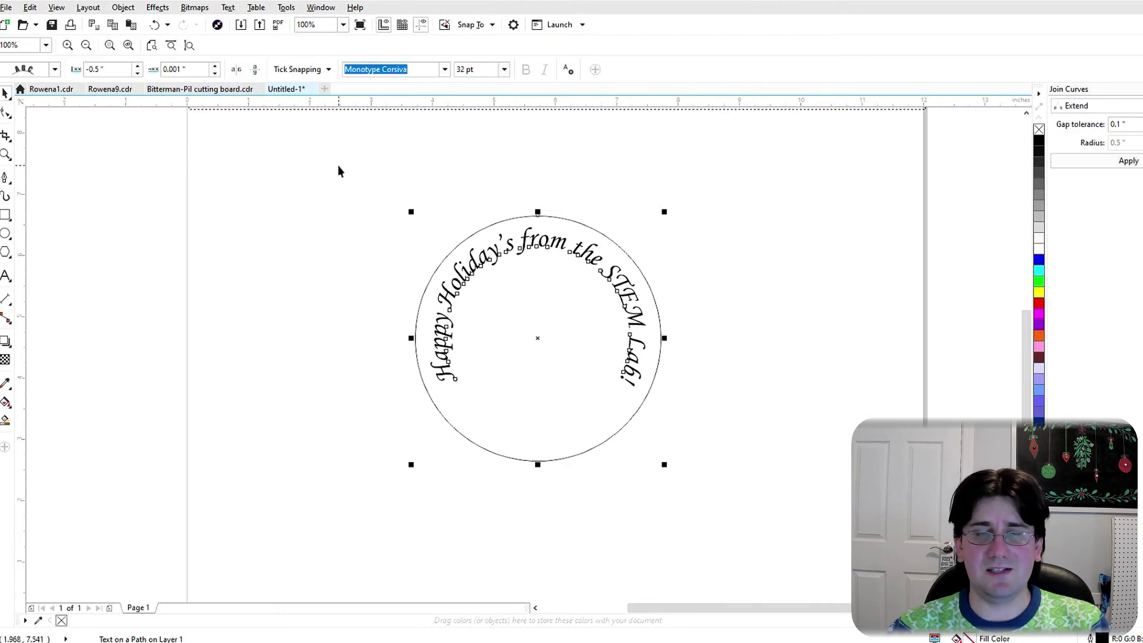
key(Delete)
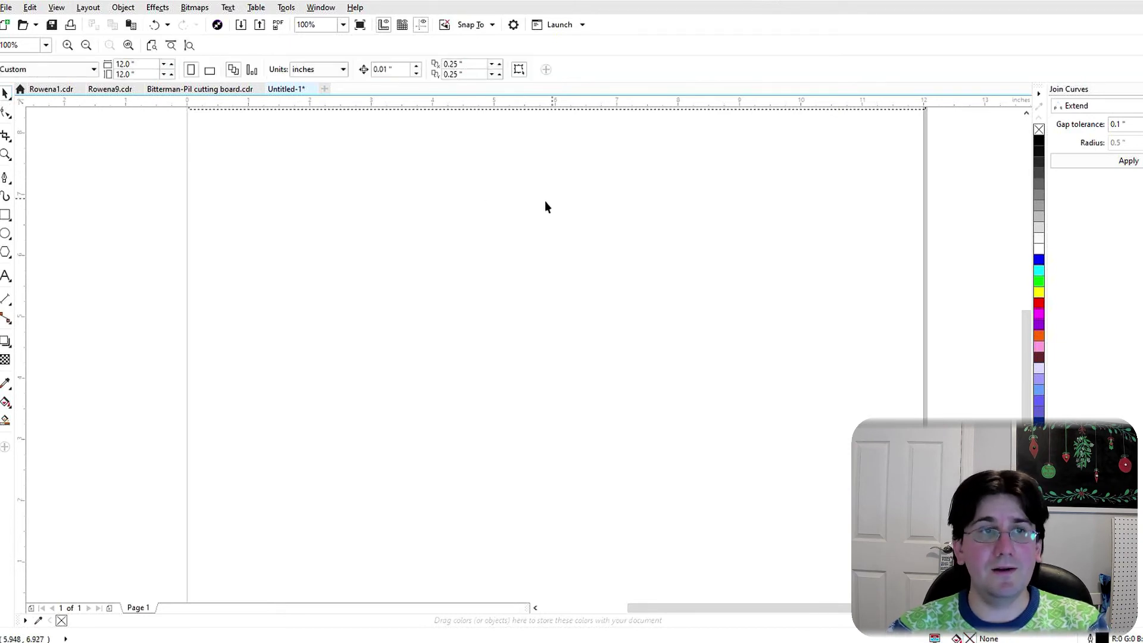
key(ctrl+z)
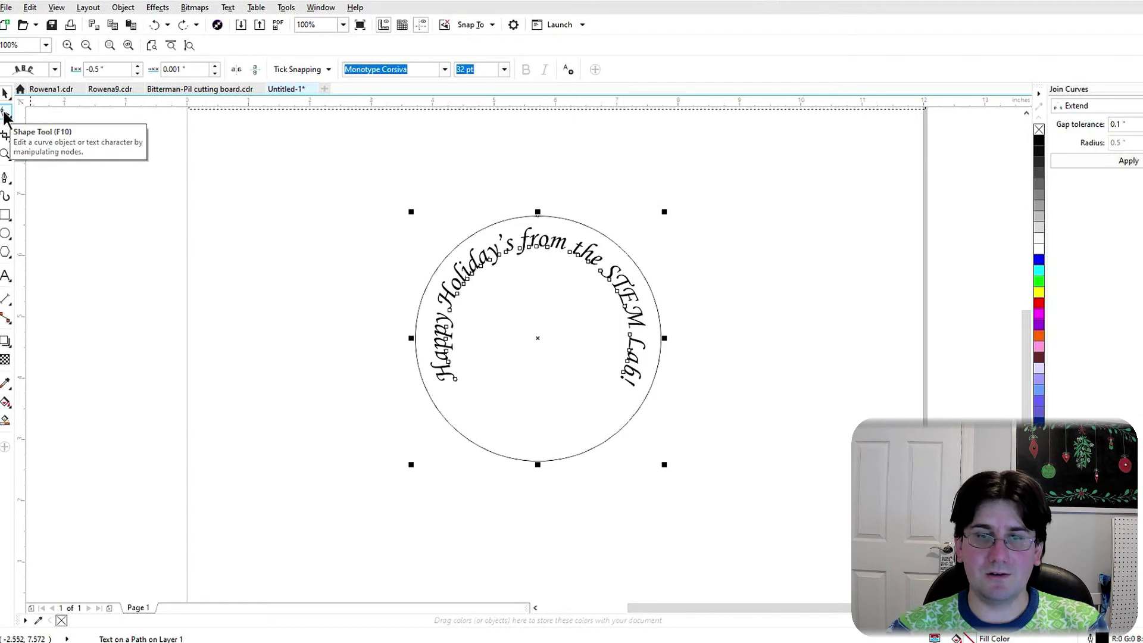
- Select the 4-inch circle on its own and delete it, keeping the curved text
click(5, 114)
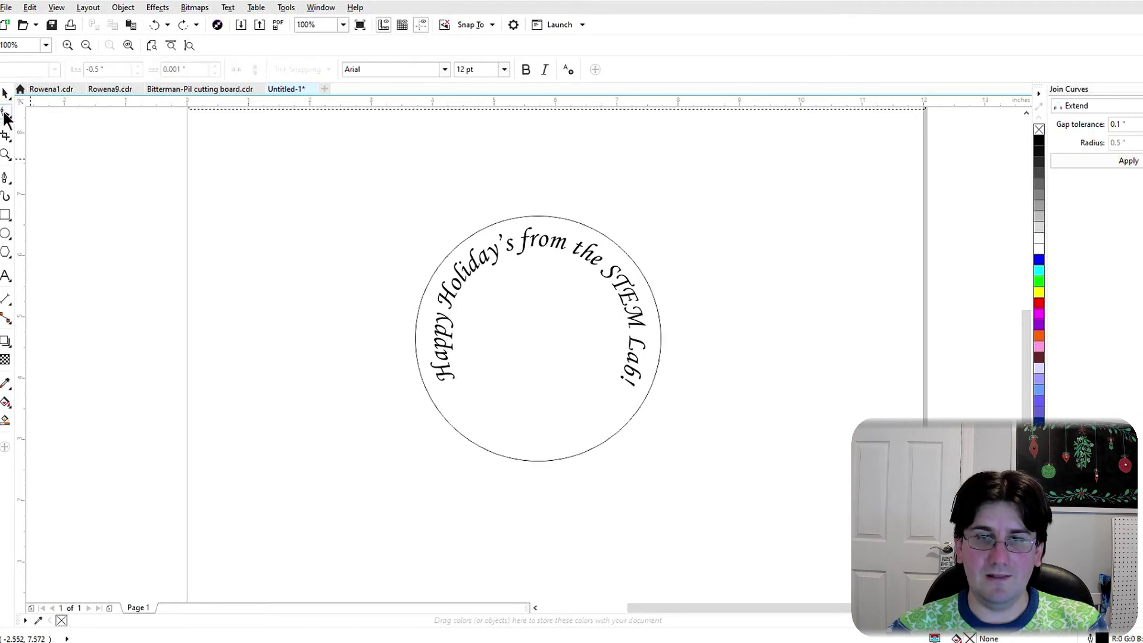
click(506, 455)
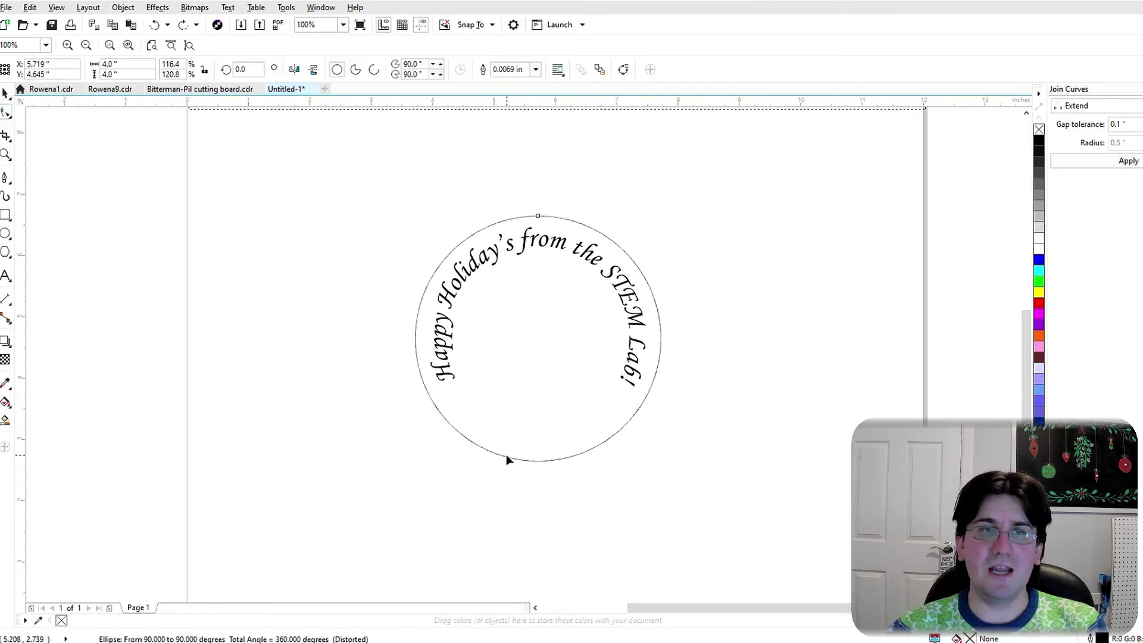
key(Delete)
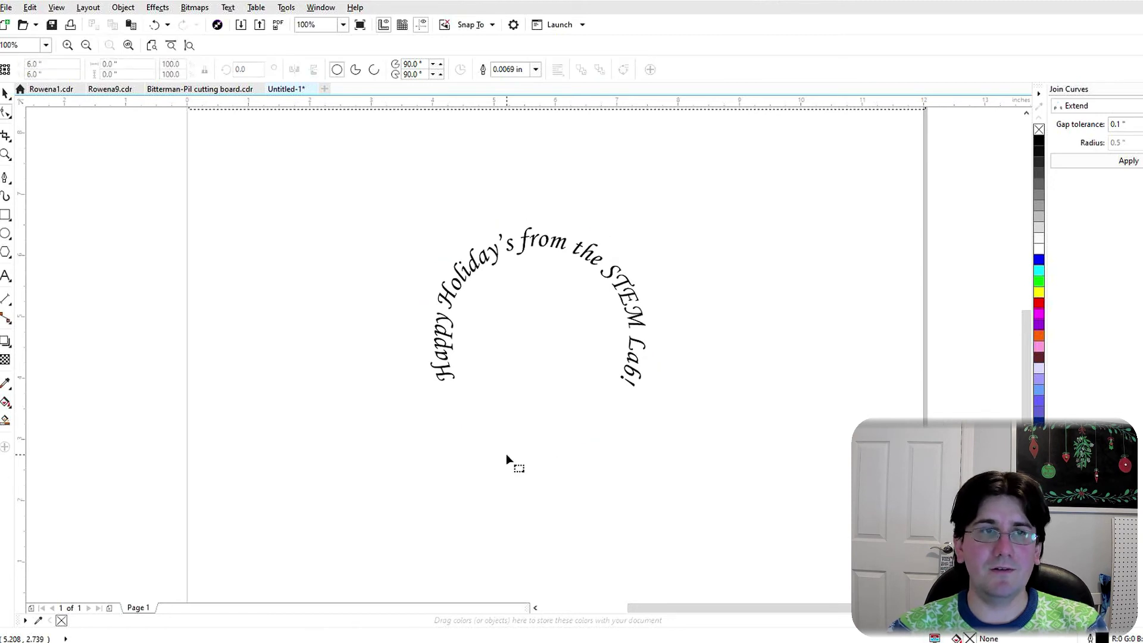
click(5, 95)
- Move the arched greeting up and to the left, undoing a trial rotation so it stays upright
click(485, 257)
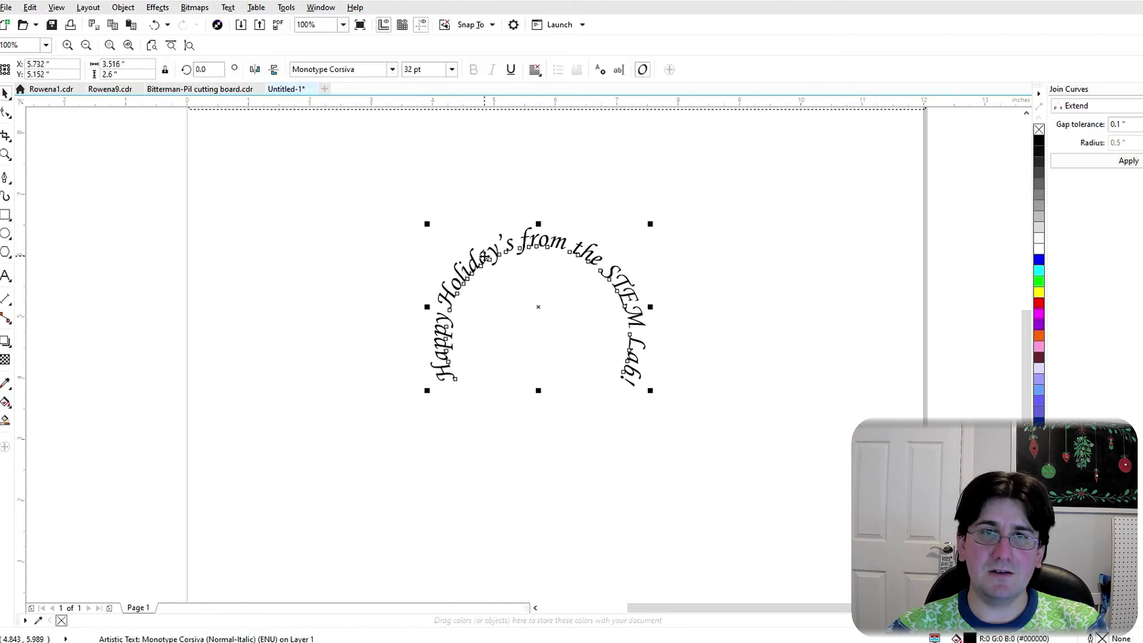
drag(485, 257, 454, 382)
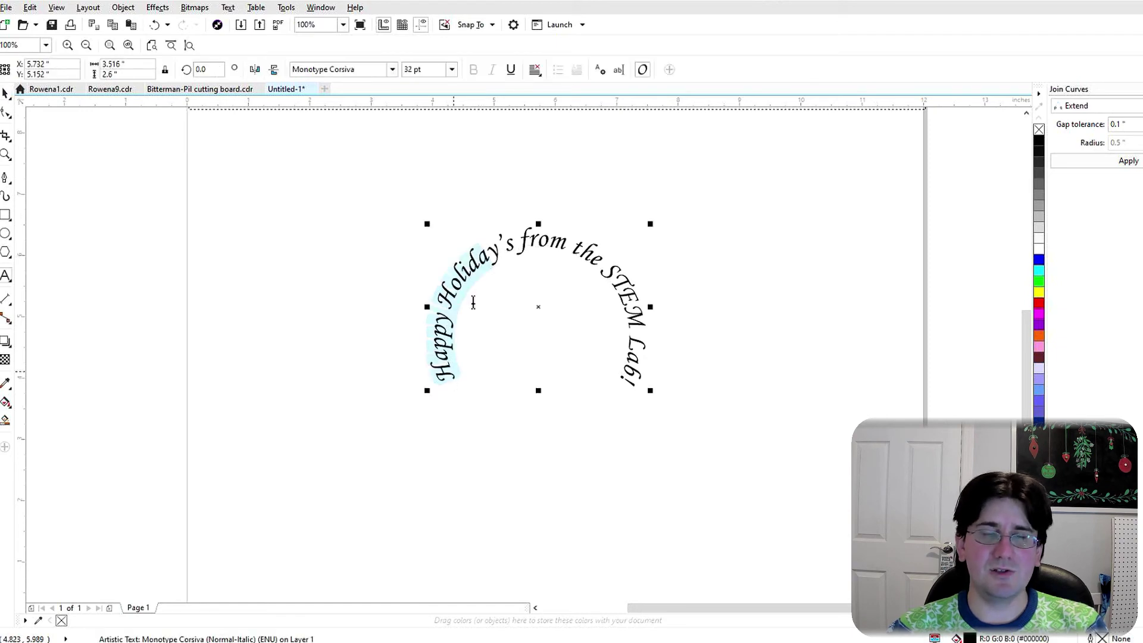
click(9, 108)
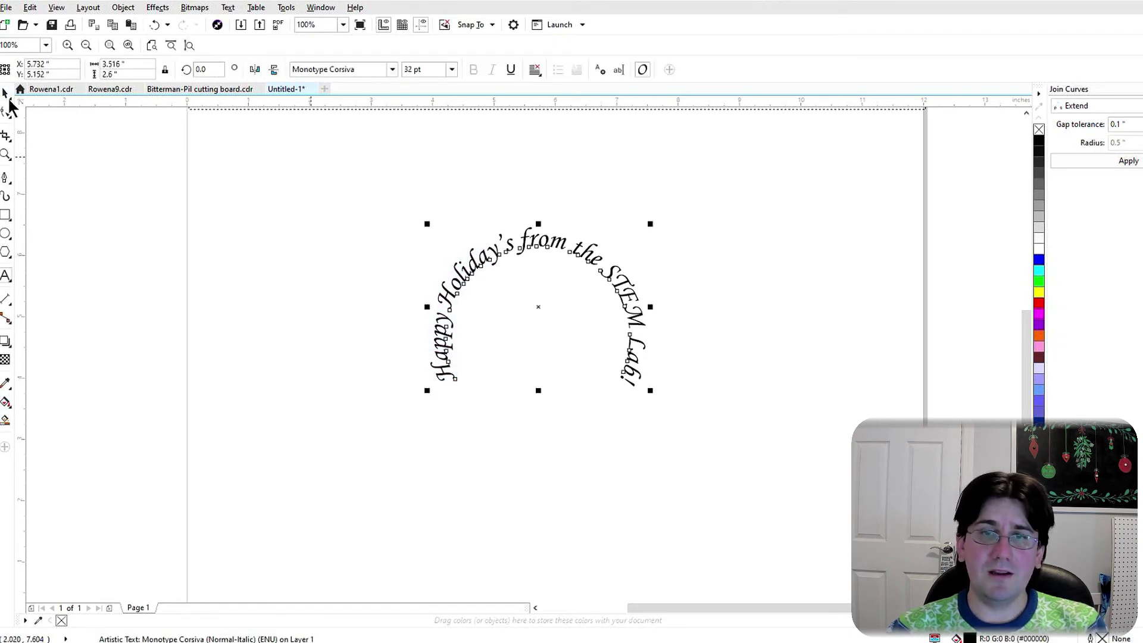
drag(553, 241, 495, 215)
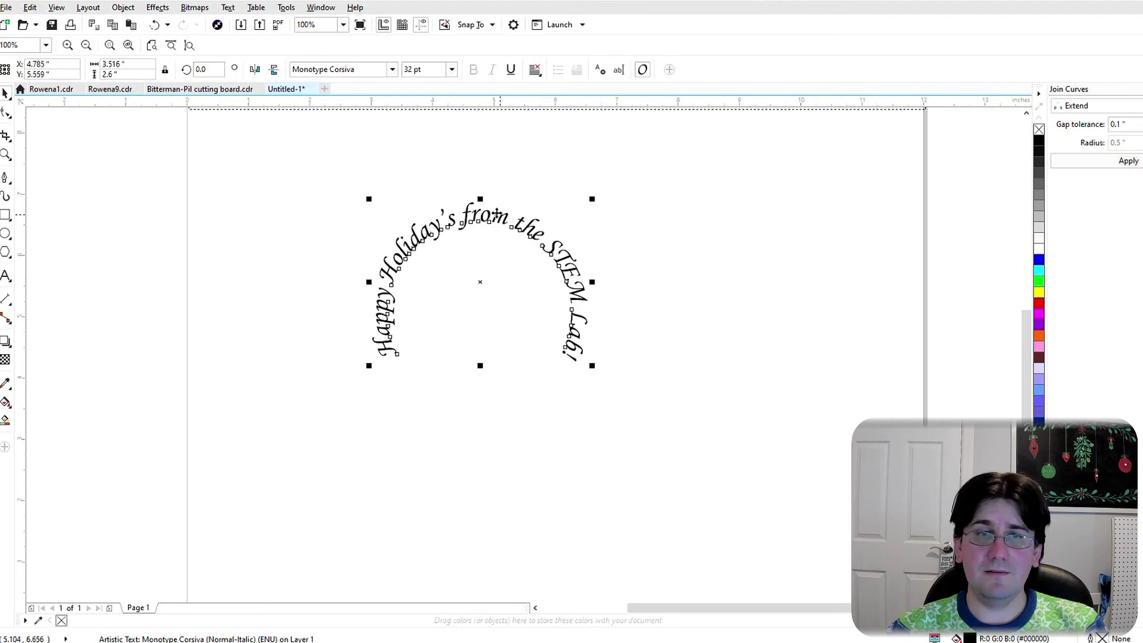
click(494, 216)
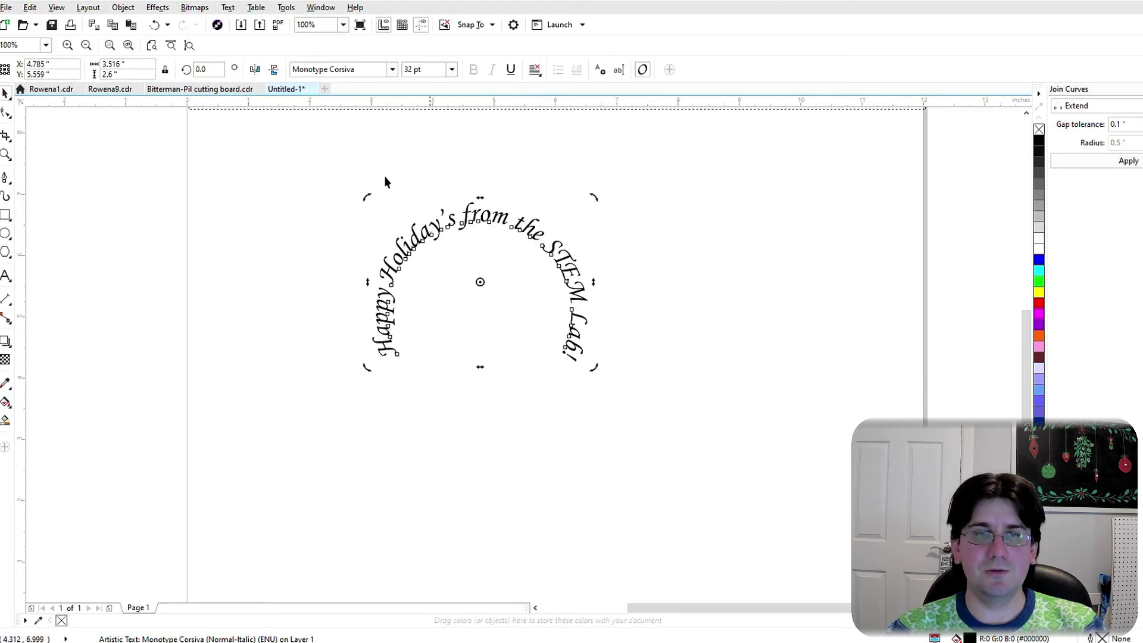
drag(367, 197, 365, 281)
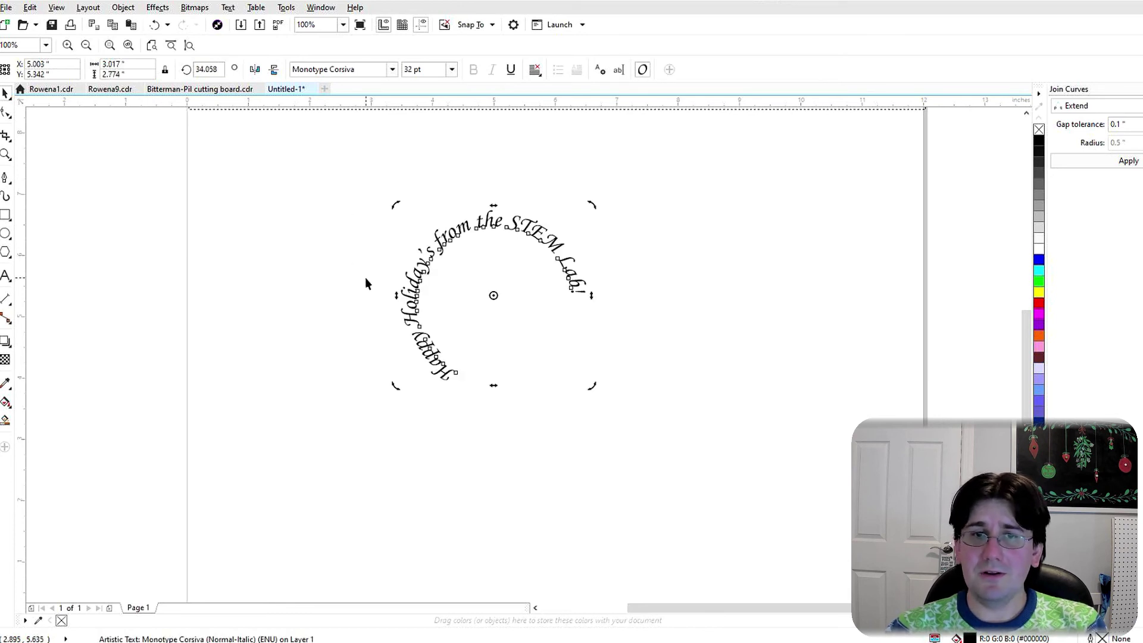
key(ctrl+z)
key(ctrl+z)
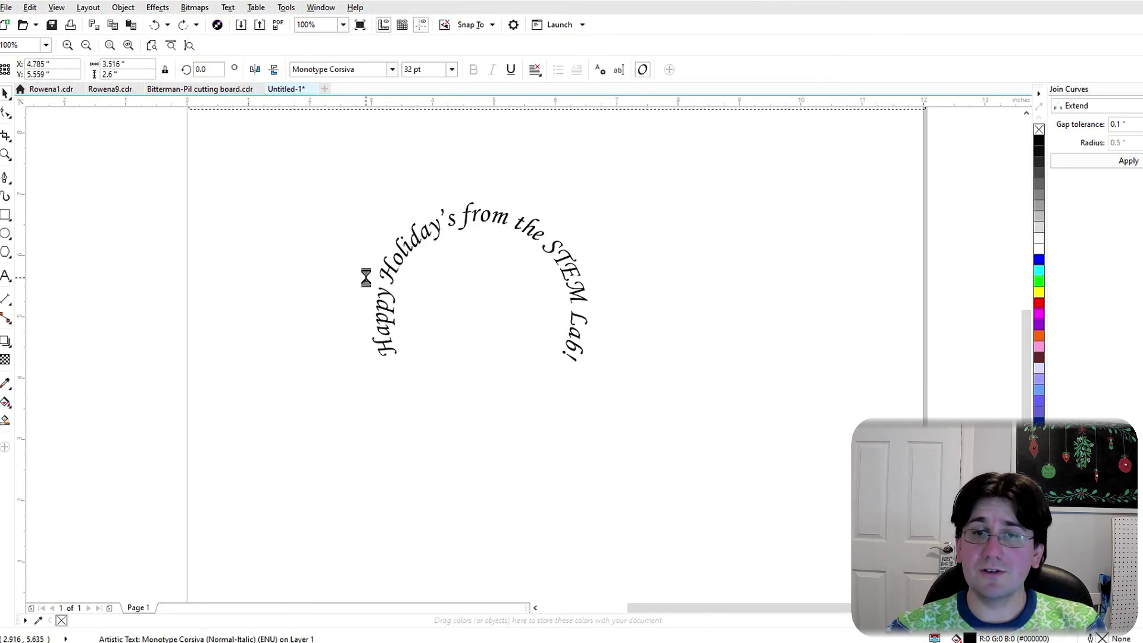
- Undo back to bring the circle back, then set its outline width to None
key(ctrl+z)
key(ctrl+z)
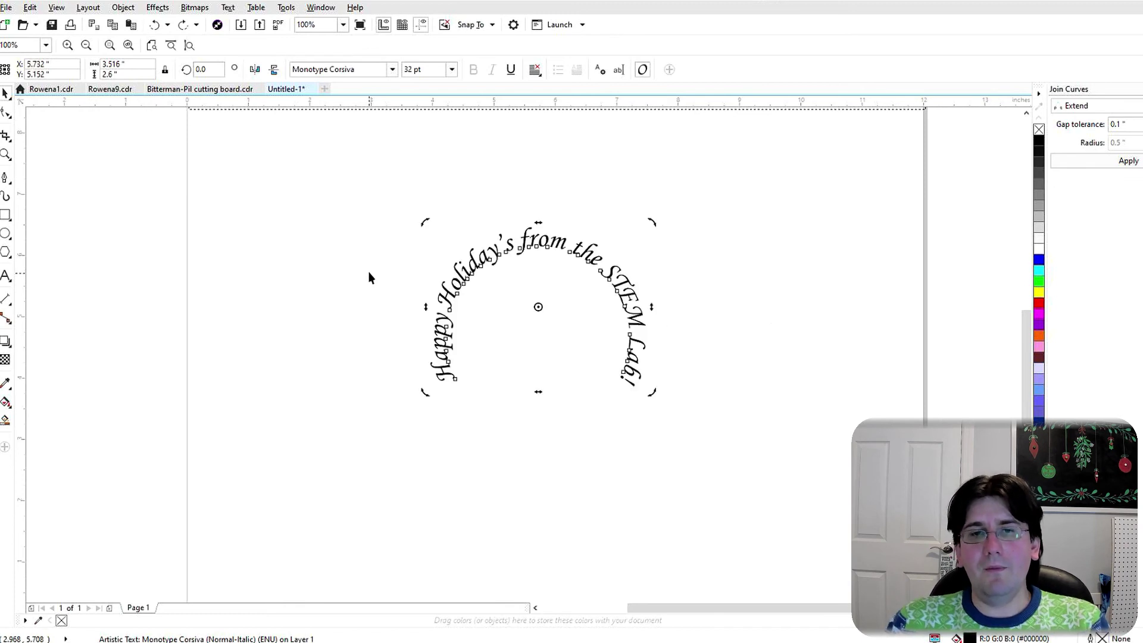
key(ctrl+z)
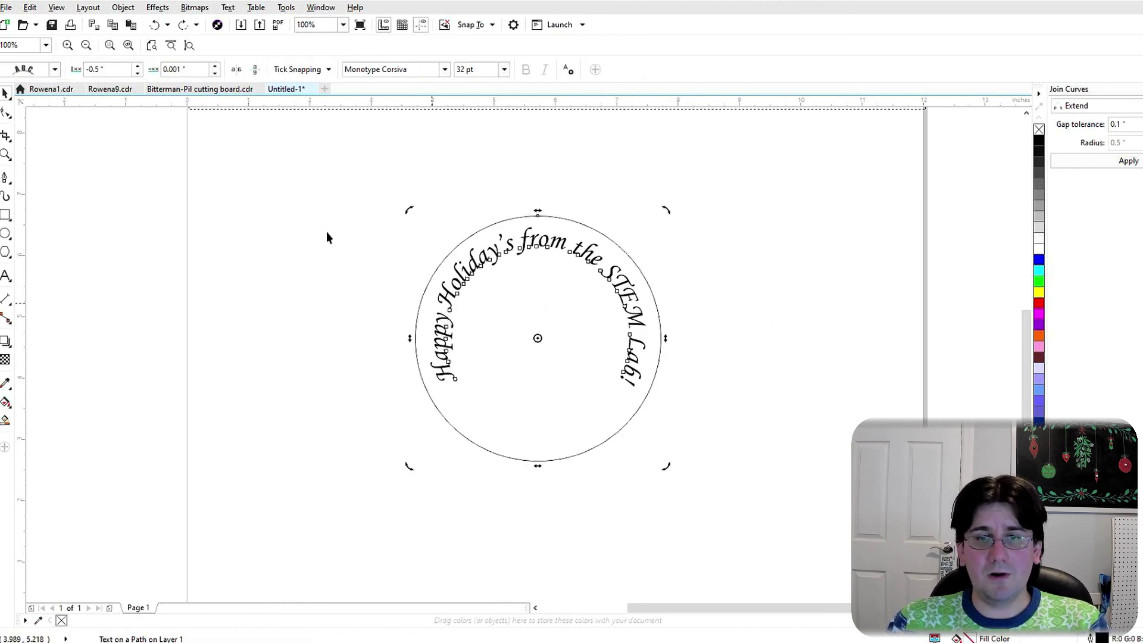
click(92, 158)
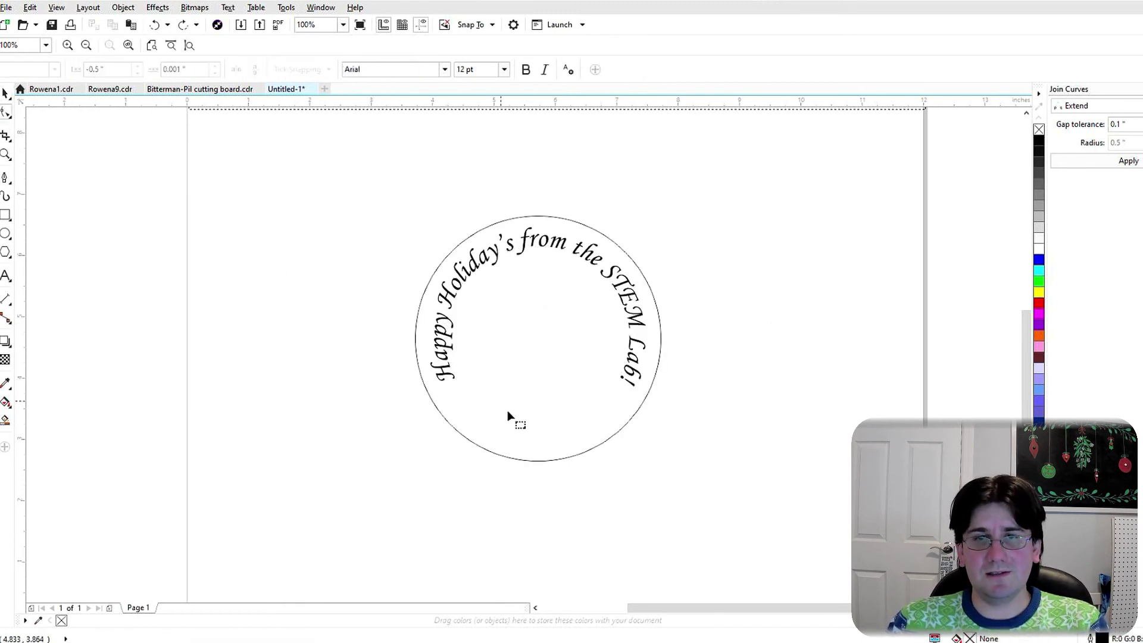
click(515, 461)
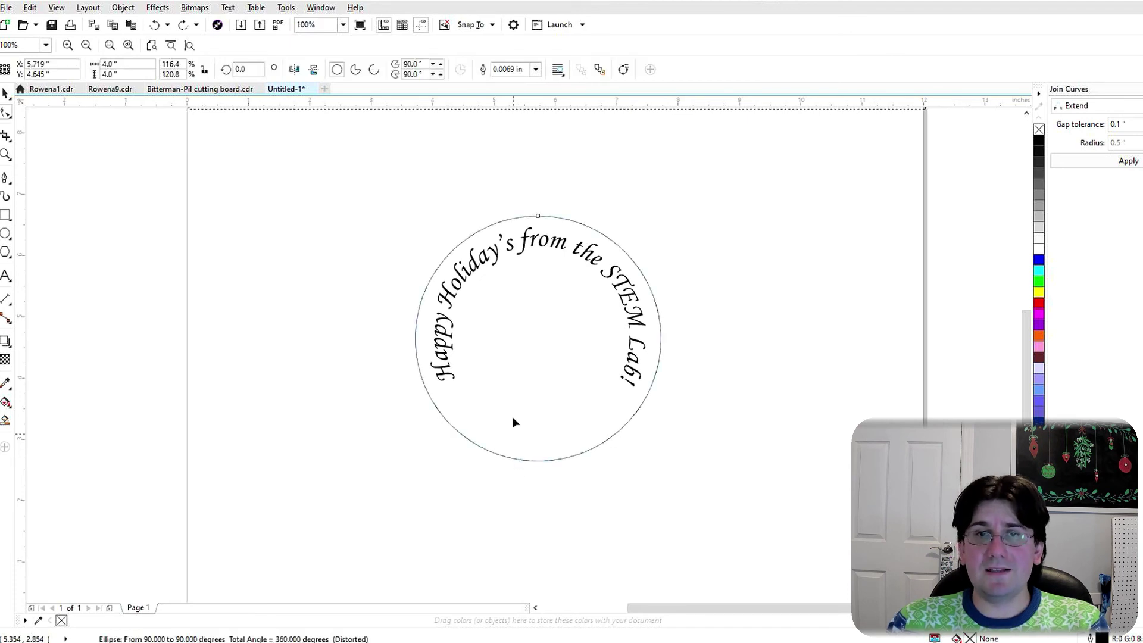
click(537, 69)
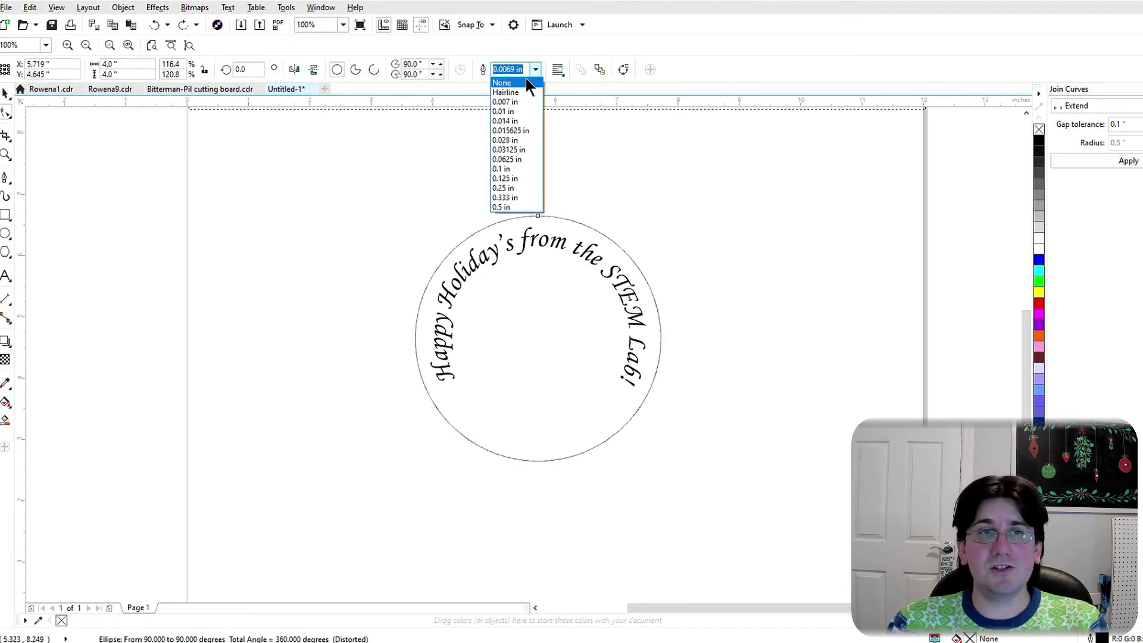
click(516, 84)
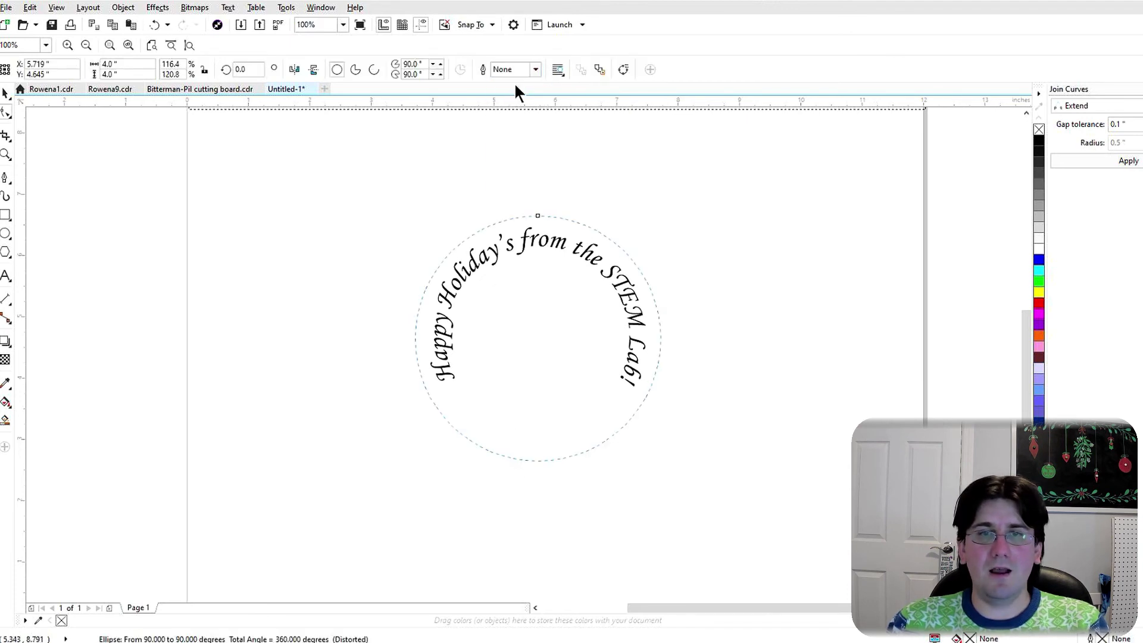
click(5, 94)
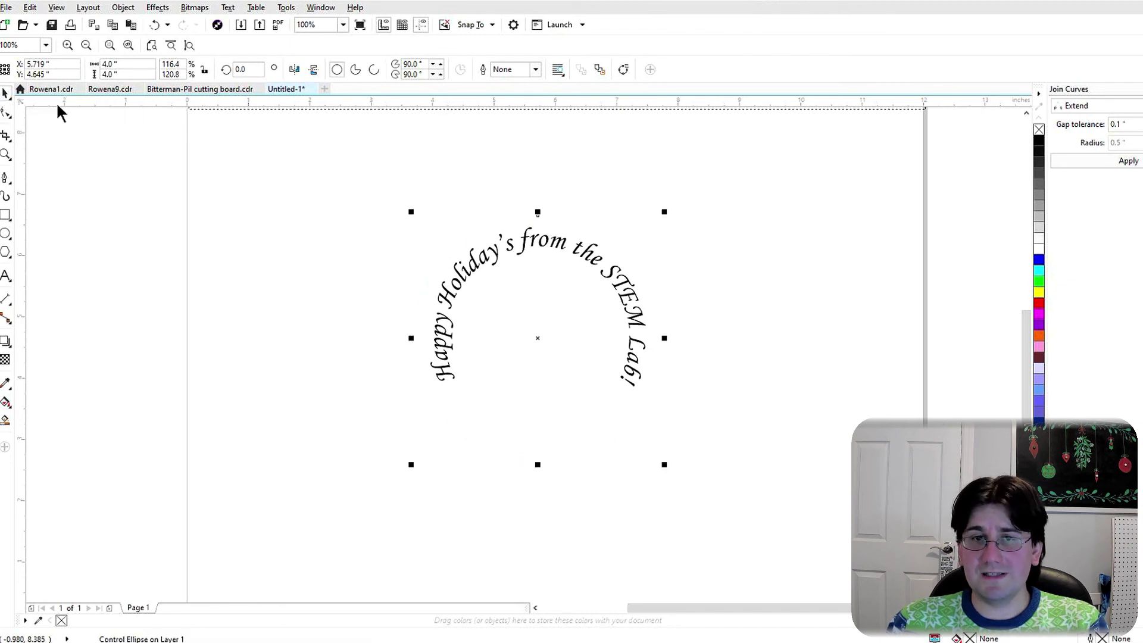
click(475, 269)
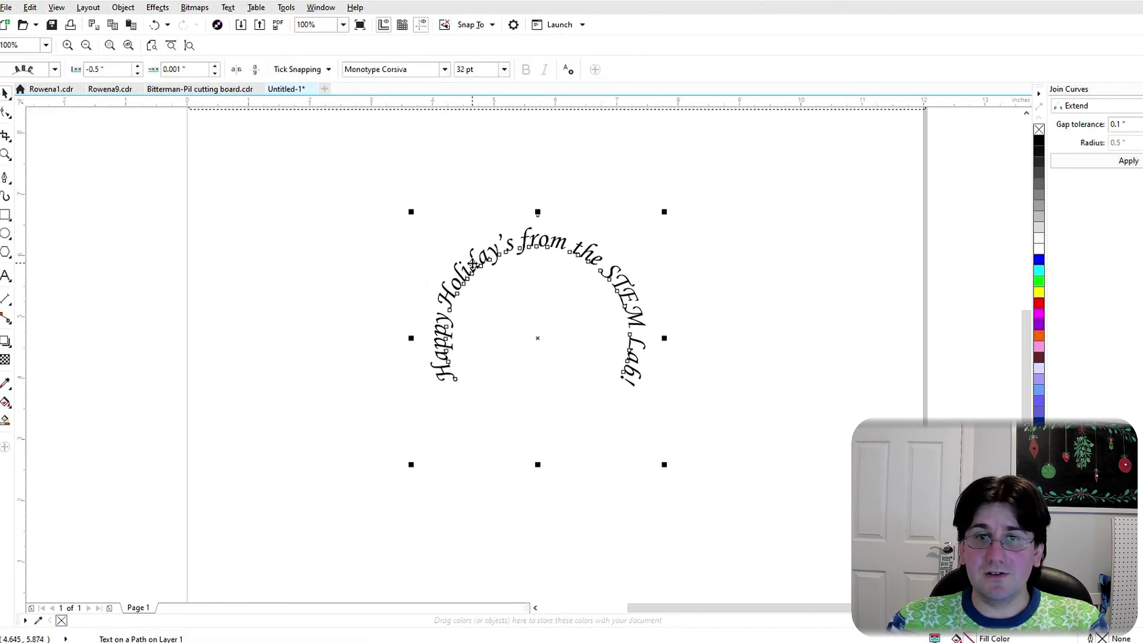
drag(472, 263, 395, 427)
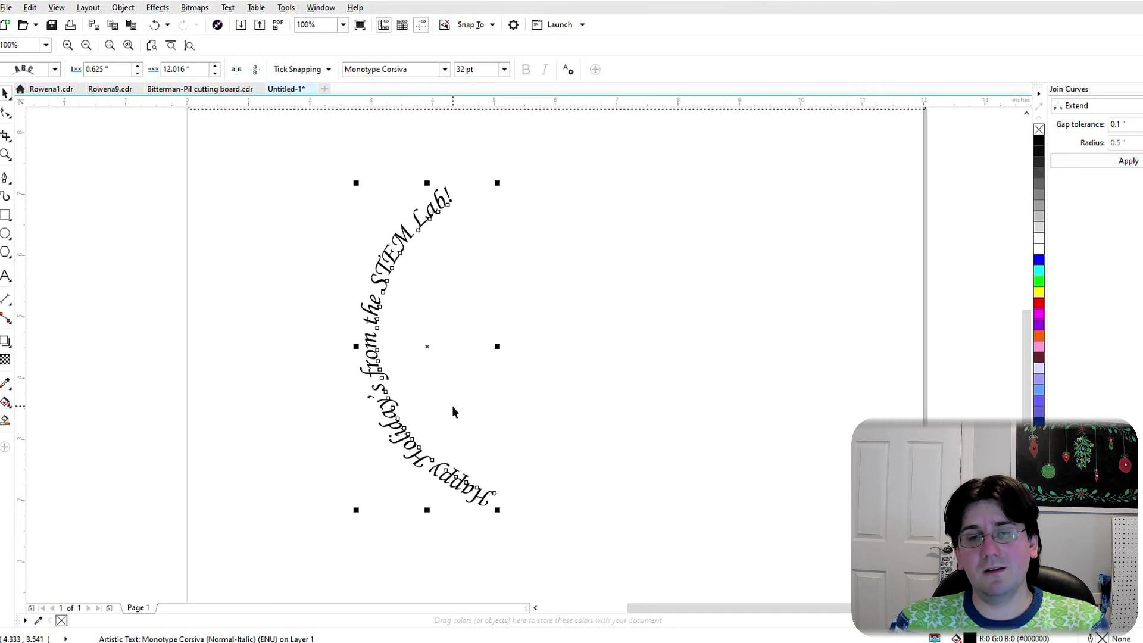
key(ctrl+z)
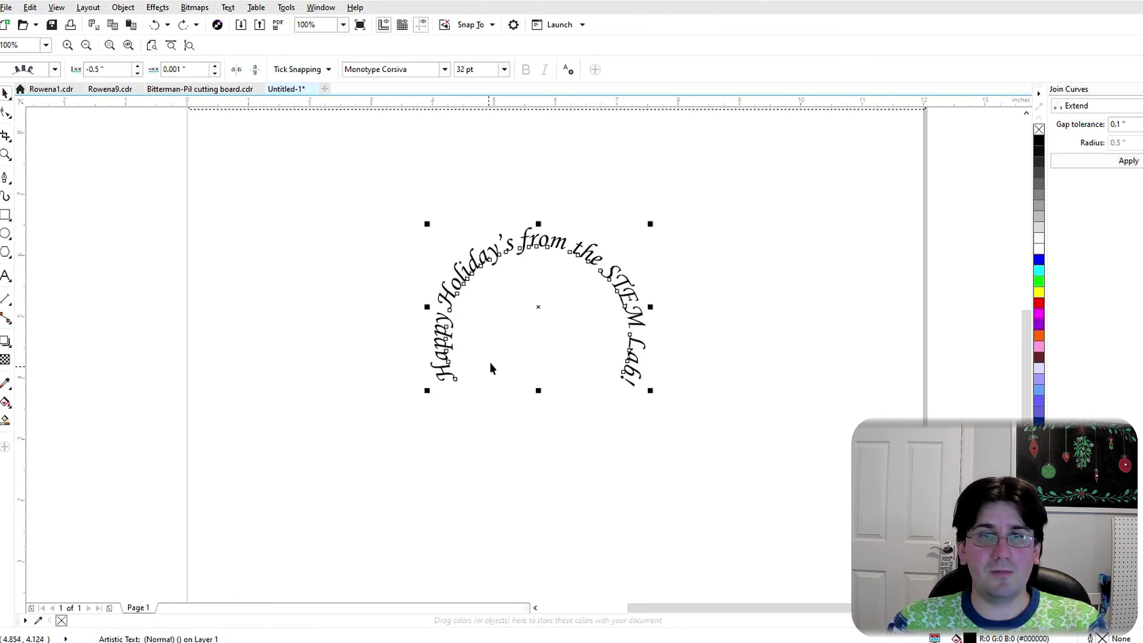